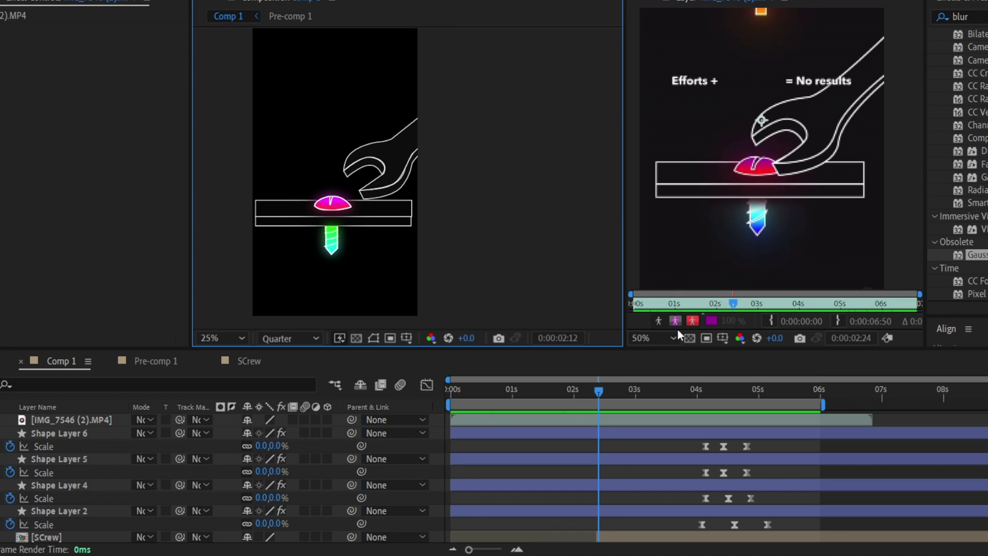
Play the reference clip beside Comp 1 and examine the screw and plank animation in both
{"action": "left_click_drag", "start_coordinate": [625, 289], "coordinate": [605, 283]}
{"action": "scroll", "coordinate": [754, 196], "scroll_direction": "down", "scroll_amount": 2}
{"action": "left_click_drag", "start_coordinate": [819, 97], "coordinate": [794, 120]}
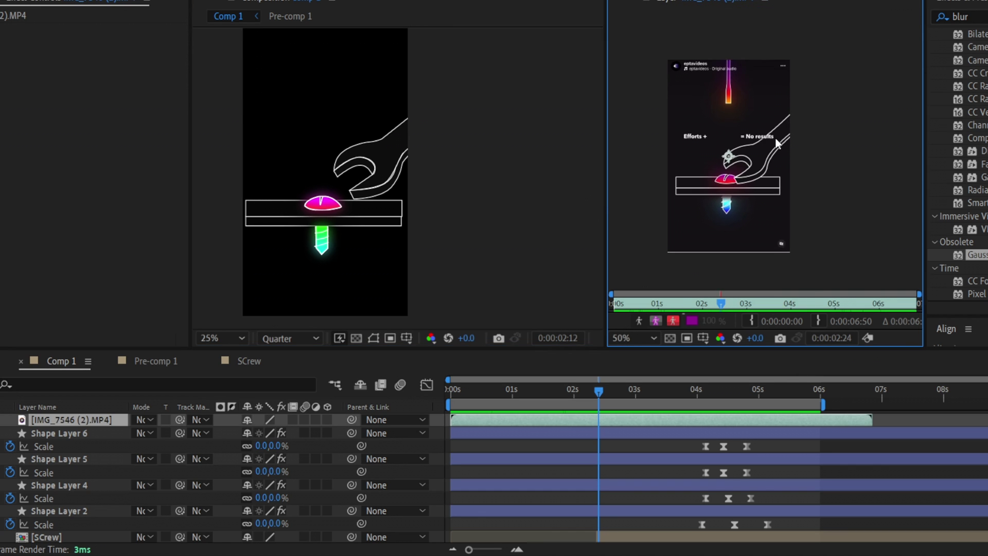
{"action": "scroll", "coordinate": [777, 144], "scroll_direction": "down", "scroll_amount": 1}
{"action": "key", "text": "space"}
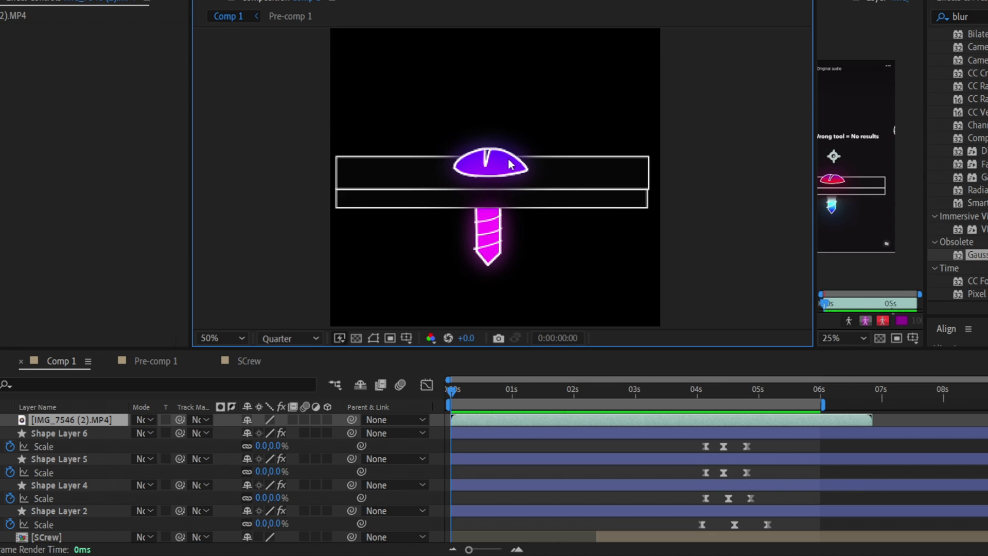
{"action": "scroll", "coordinate": [510, 161], "scroll_direction": "down", "scroll_amount": 1}
{"action": "left_click_drag", "start_coordinate": [527, 120], "coordinate": [535, 140]}
{"action": "scroll", "coordinate": [531, 157], "scroll_direction": "up", "scroll_amount": 1}
{"action": "left_click_drag", "start_coordinate": [547, 228], "coordinate": [566, 169]}
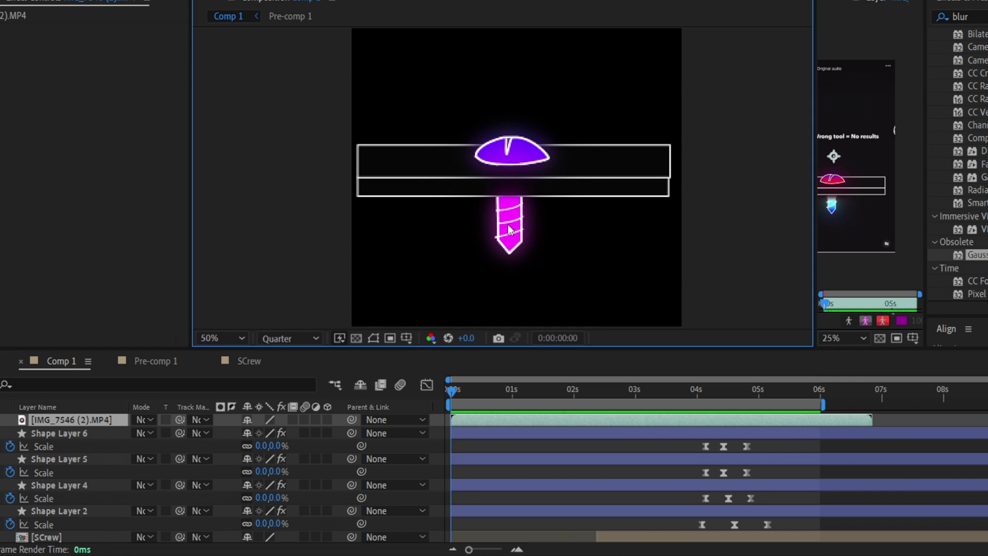
{"action": "left_click_drag", "start_coordinate": [592, 151], "coordinate": [588, 182]}
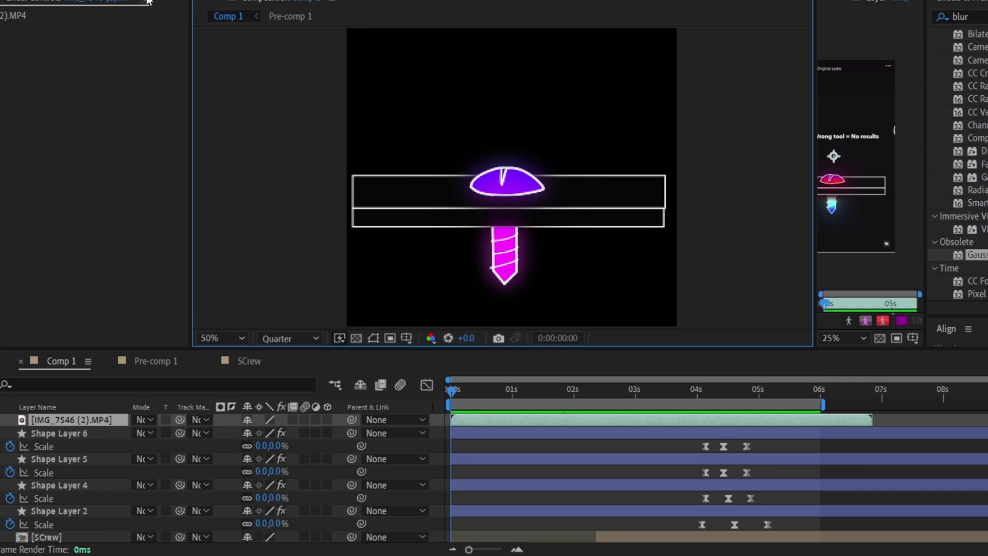
Create a new Social Media Portrait HD composition named Comp 2, 1080x1920 at 30 fps and 10 seconds long
{"action": "left_click", "coordinate": [10, 0]}
{"action": "left_click", "coordinate": [21, 0]}
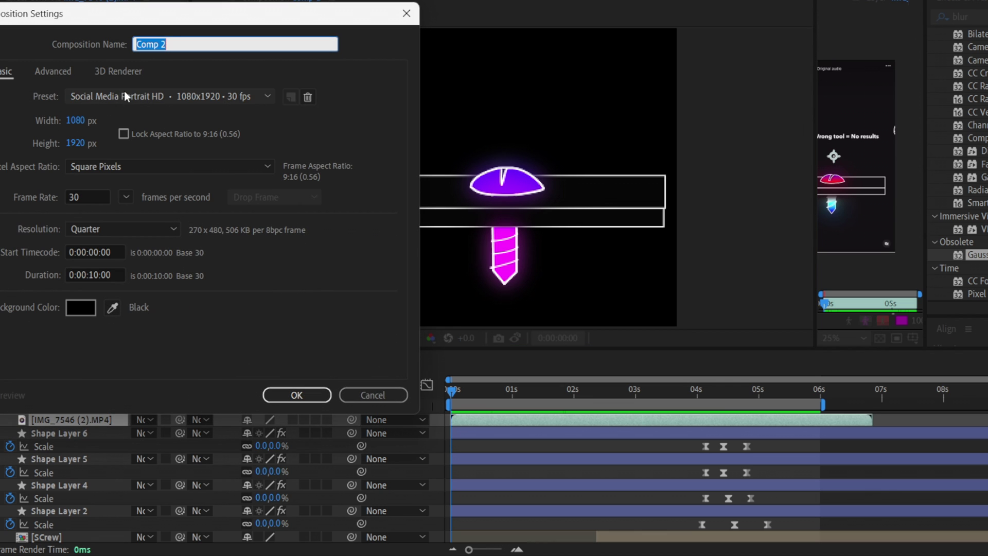
{"action": "left_click", "coordinate": [300, 395]}
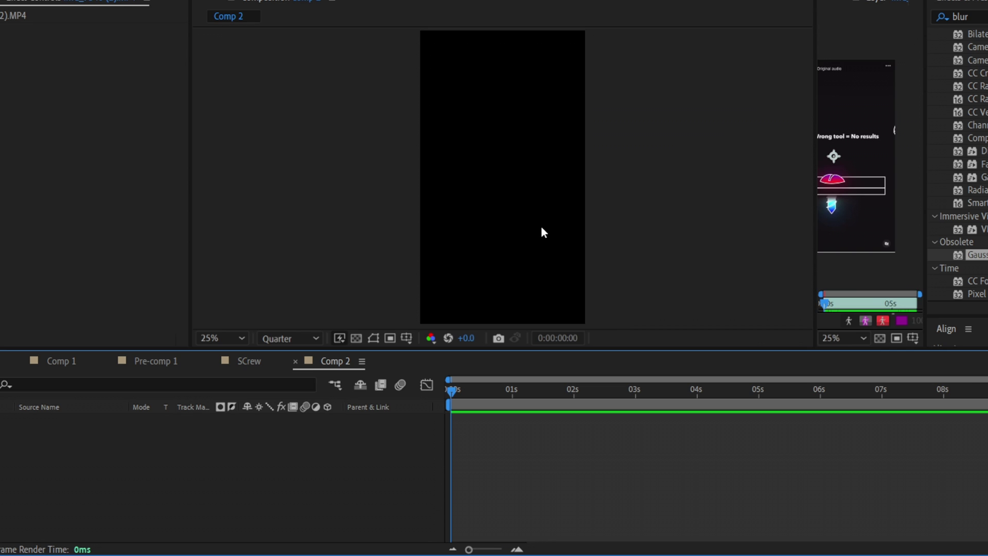
Place the IMG_7546 (2).MP4 clip in Comp 2, scale it to 150% and lower its opacity to 46%
{"action": "left_click", "coordinate": [1, 2]}
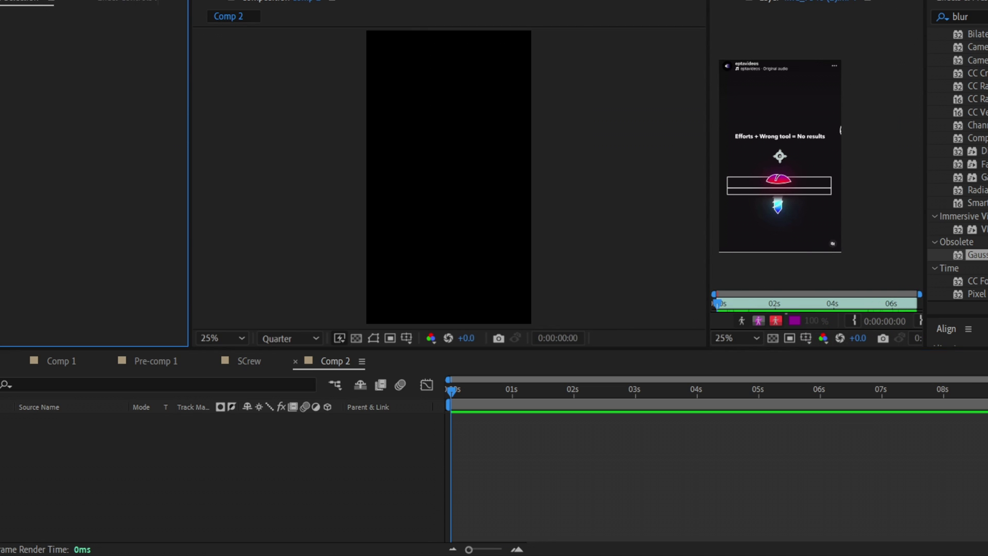
{"action": "left_click_drag", "start_coordinate": [51, 165], "coordinate": [98, 427]}
{"action": "key", "text": "s"}
{"action": "left_click_drag", "start_coordinate": [322, 429], "coordinate": [323, 428]}
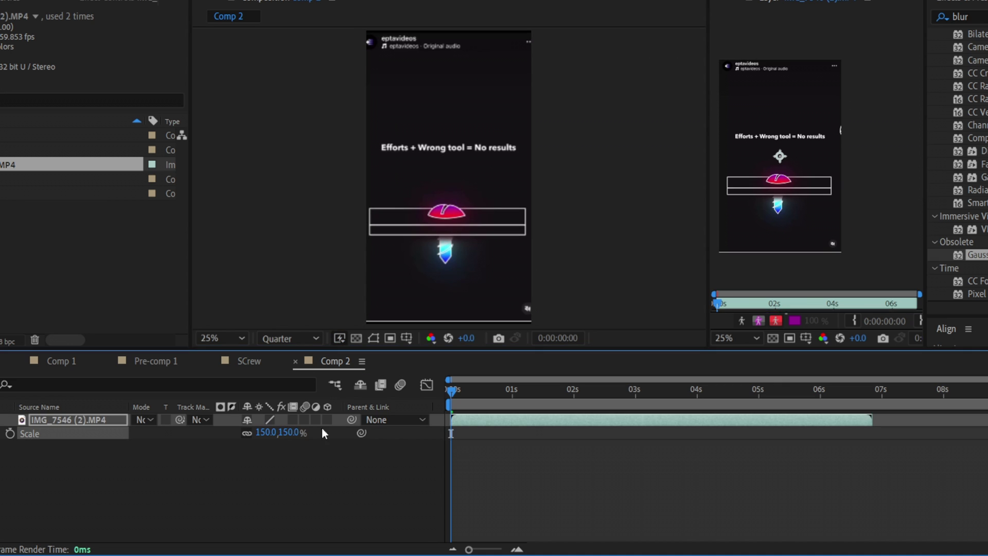
{"action": "left_click_drag", "start_coordinate": [436, 222], "coordinate": [438, 222]}
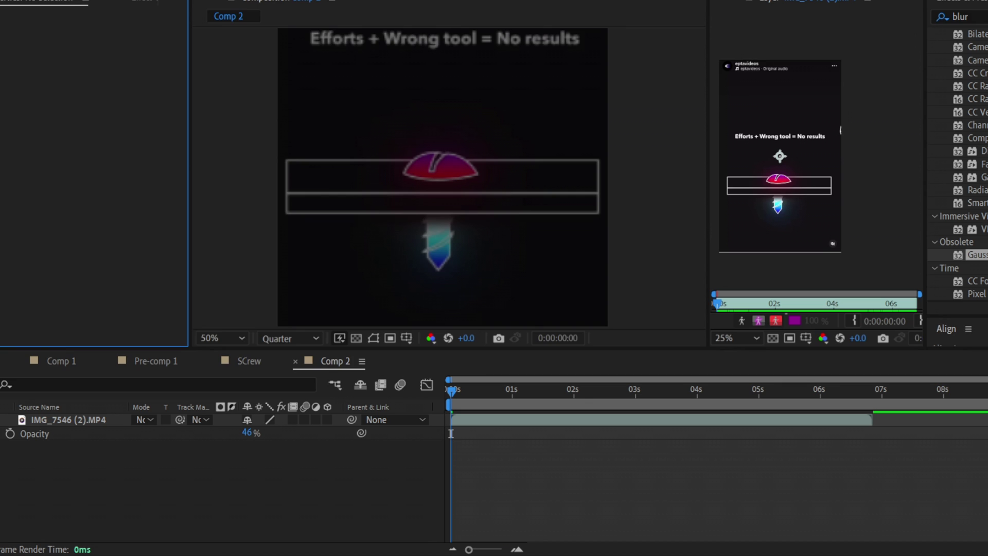
Trace the screw's head, shaft and pointed tip as one closed Pen tool path with a solid white stroke of width 6
{"action": "left_click", "coordinate": [363, 48]}
{"action": "left_click", "coordinate": [196, 130]}
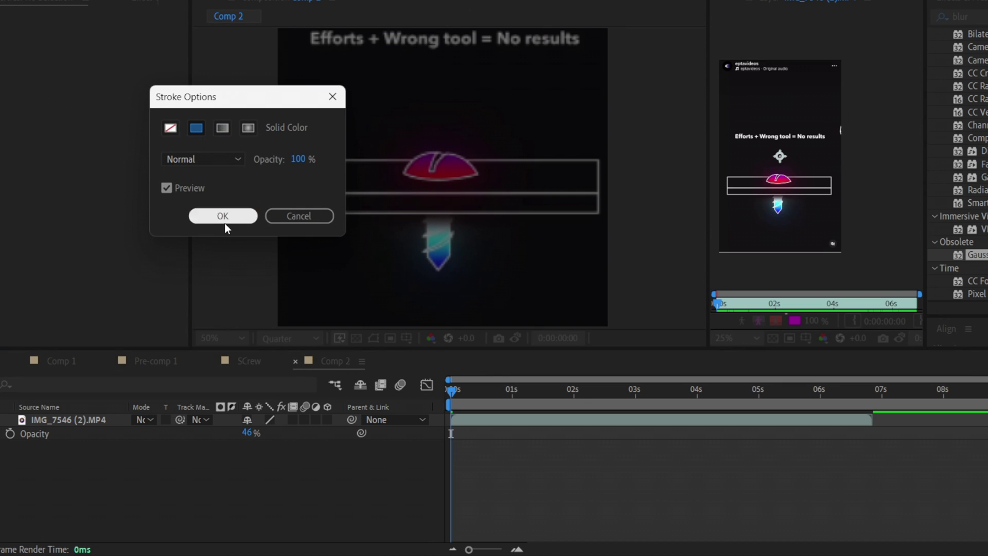
{"action": "left_click", "coordinate": [223, 215]}
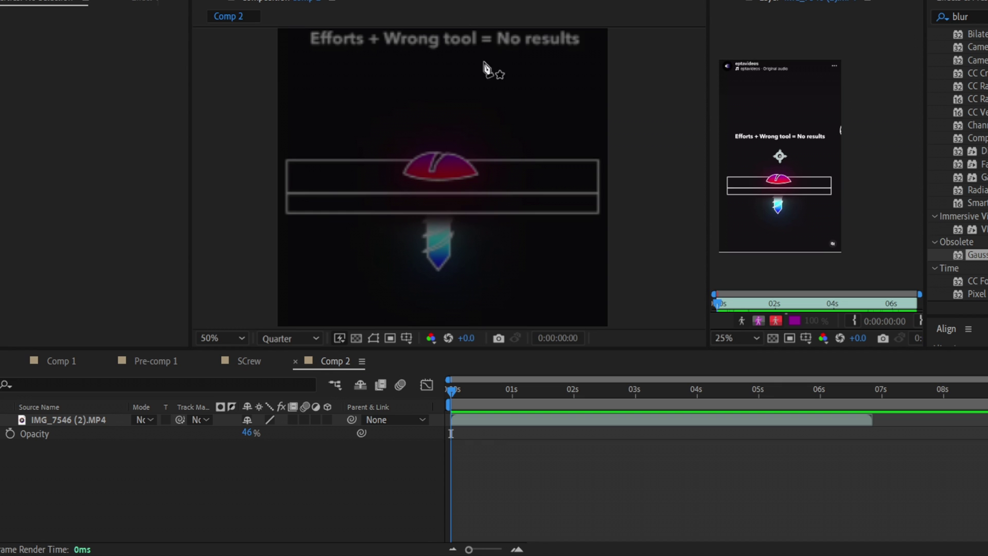
{"action": "scroll", "coordinate": [464, 221], "scroll_direction": "up", "scroll_amount": 4}
{"action": "left_click", "coordinate": [426, 259]}
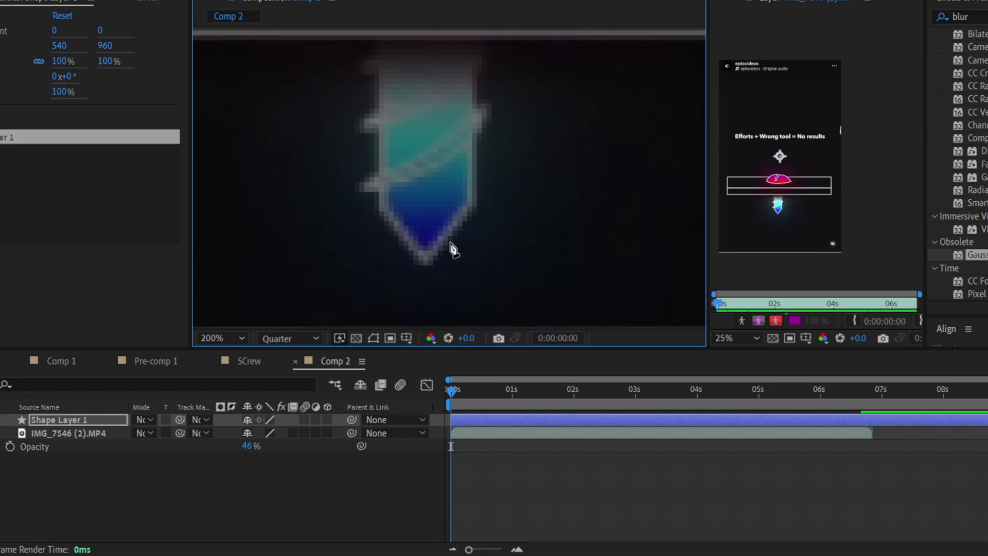
{"action": "left_click", "coordinate": [470, 202]}
{"action": "left_click_drag", "start_coordinate": [475, 155], "coordinate": [486, 309]}
{"action": "left_click_drag", "start_coordinate": [492, 139], "coordinate": [482, 265]}
{"action": "left_click", "coordinate": [472, 190]}
{"action": "left_click_drag", "start_coordinate": [585, 163], "coordinate": [587, 155]}
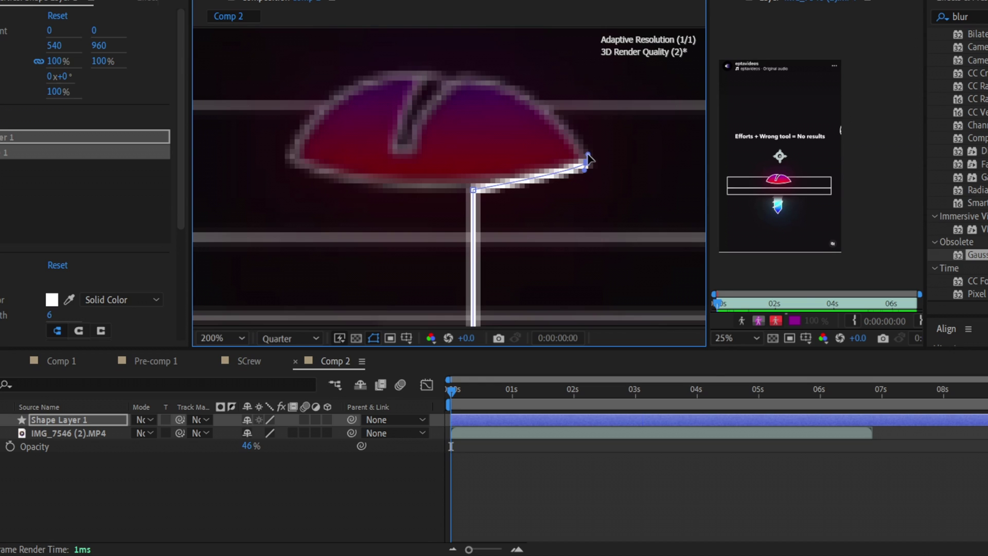
{"action": "left_click_drag", "start_coordinate": [592, 120], "coordinate": [582, 153]}
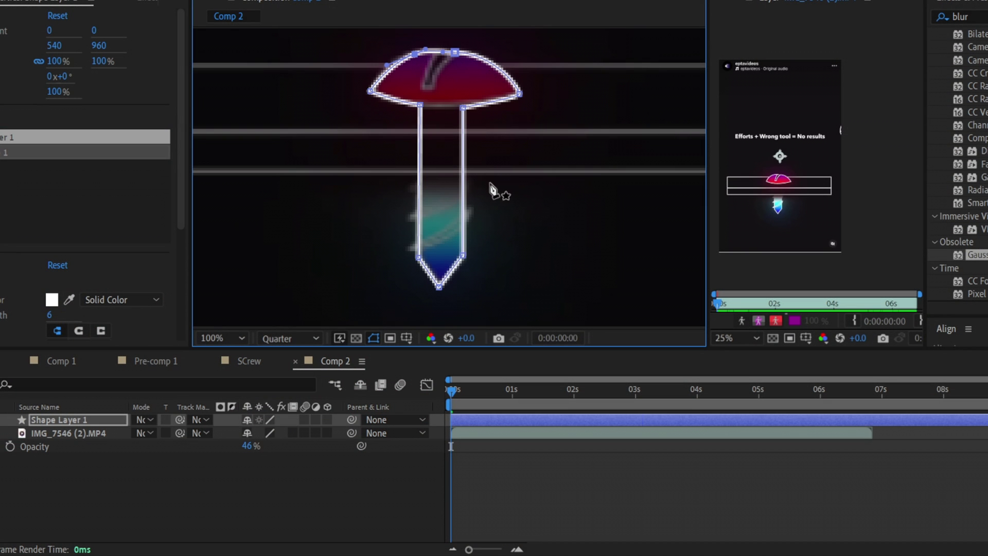
Rename the screw outline layer to "A stroke" and duplicate it
{"action": "right_click", "coordinate": [106, 419]}
{"action": "left_click", "coordinate": [125, 379]}
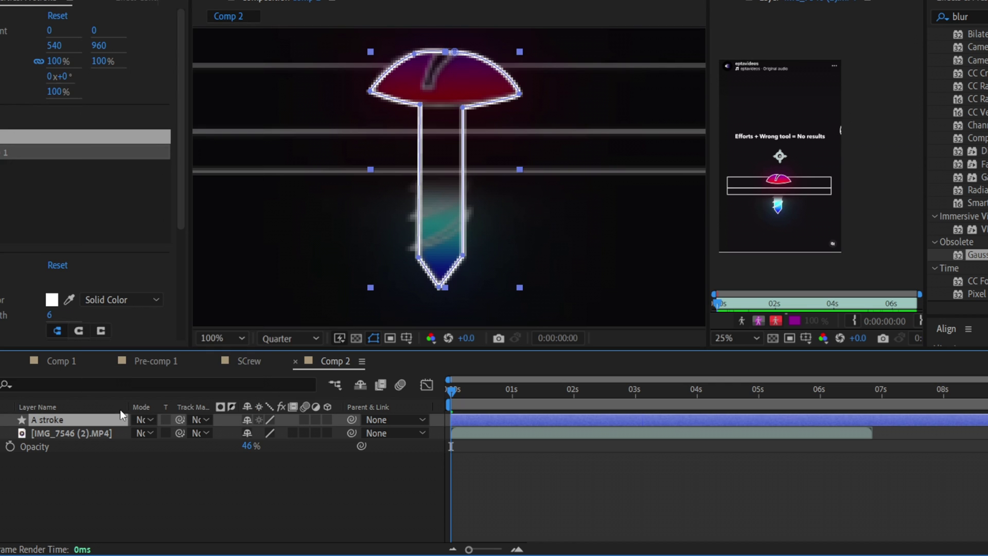
{"action": "key", "text": "ctrl+d"}
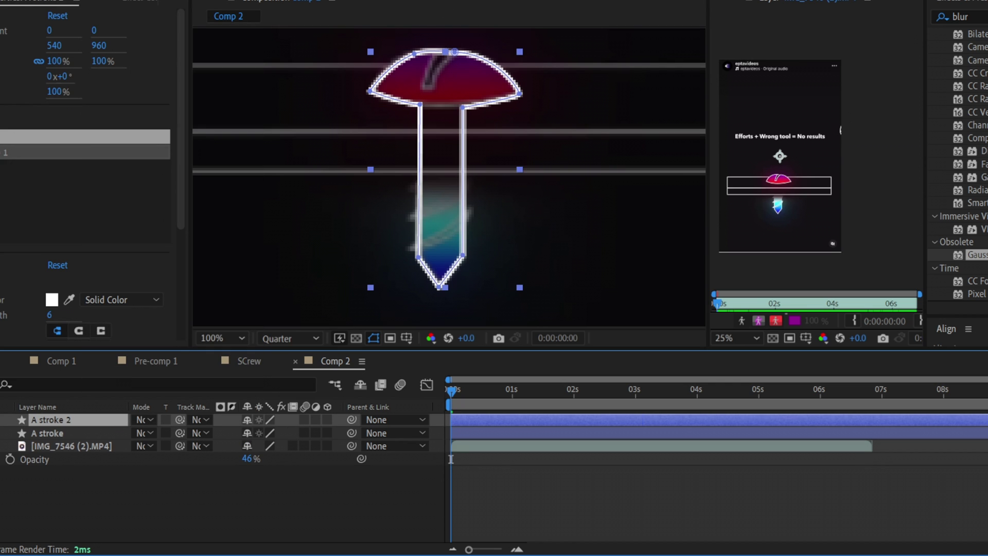
Give the duplicated screw layer a stroke width of 0 and a solid white FFFFFF fill, and rename it "Fill"
{"action": "key", "text": "Return"}
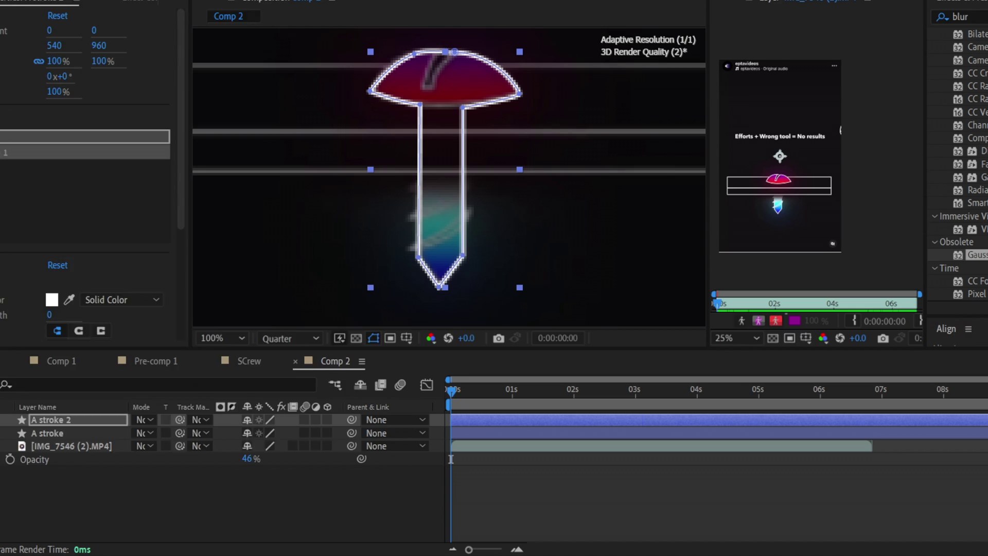
{"action": "left_click_drag", "start_coordinate": [179, 294], "coordinate": [12, 270]}
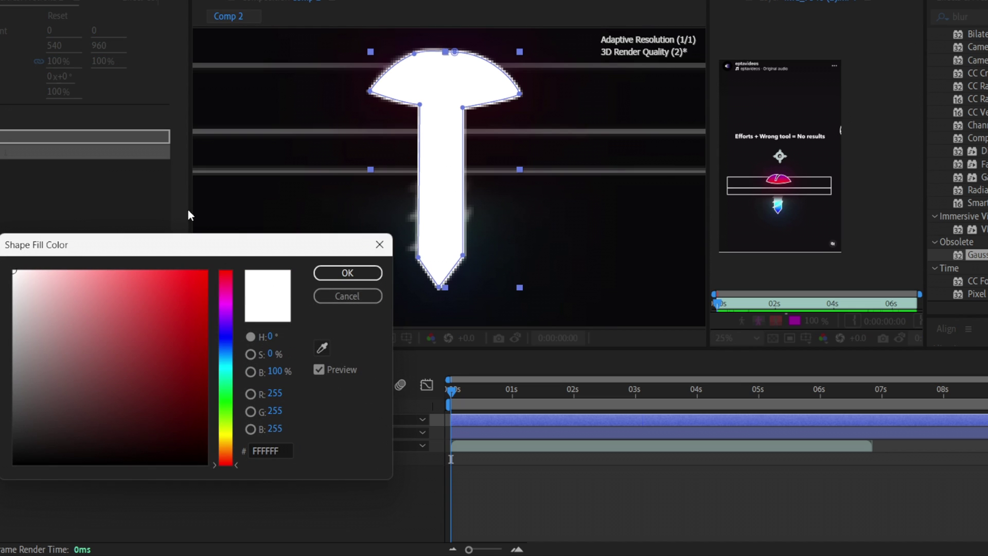
{"action": "left_click", "coordinate": [369, 273]}
{"action": "right_click", "coordinate": [111, 424]}
{"action": "left_click", "coordinate": [178, 377]}
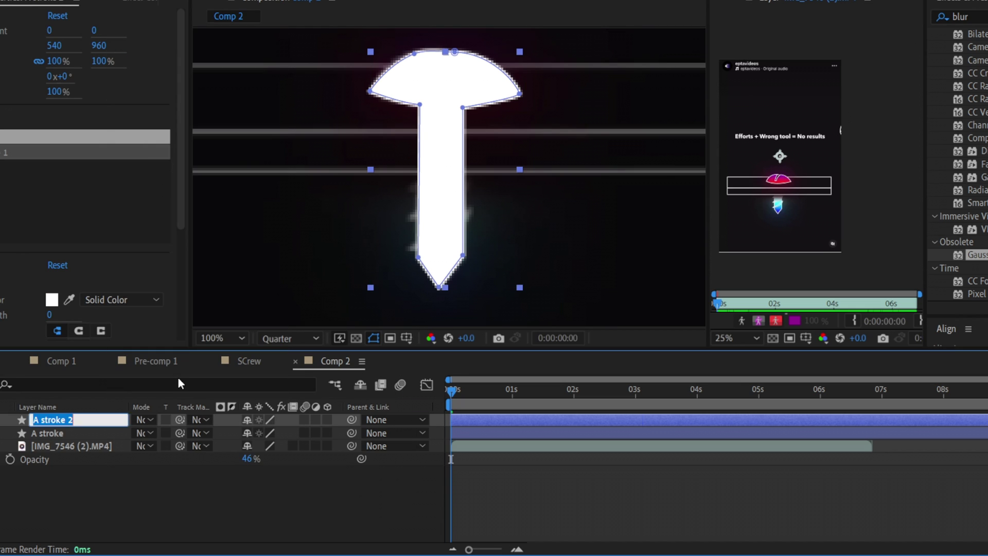
{"action": "type", "text": "Fill"}
{"action": "left_click", "coordinate": [295, 506]}
Draw a tall rectangle of about 472 by 3016 px over the screw and move it upward so its lower end covers the screw
{"action": "scroll", "coordinate": [432, 276], "scroll_direction": "down", "scroll_amount": 2}
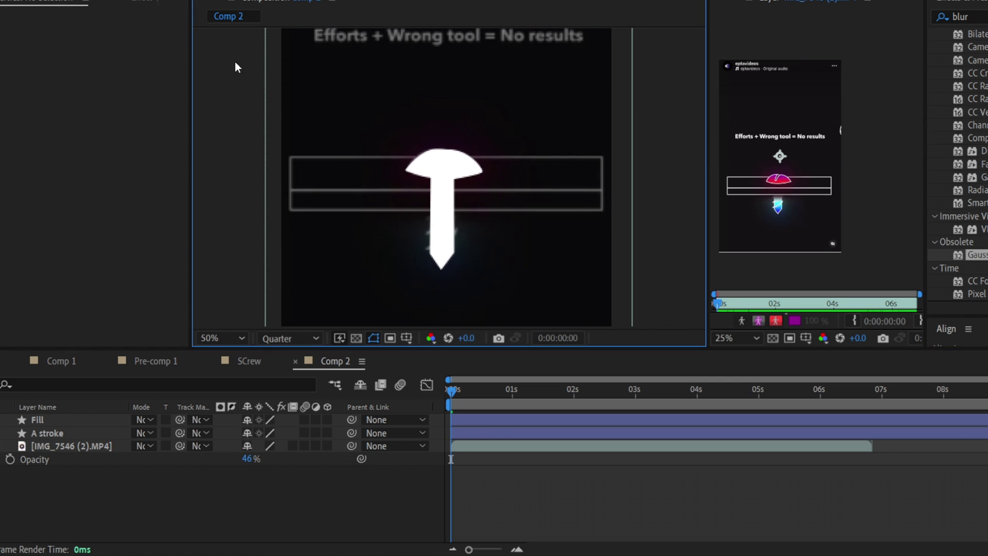
{"action": "scroll", "coordinate": [236, 64], "scroll_direction": "down", "scroll_amount": 4}
{"action": "left_click_drag", "start_coordinate": [306, 58], "coordinate": [355, 165]}
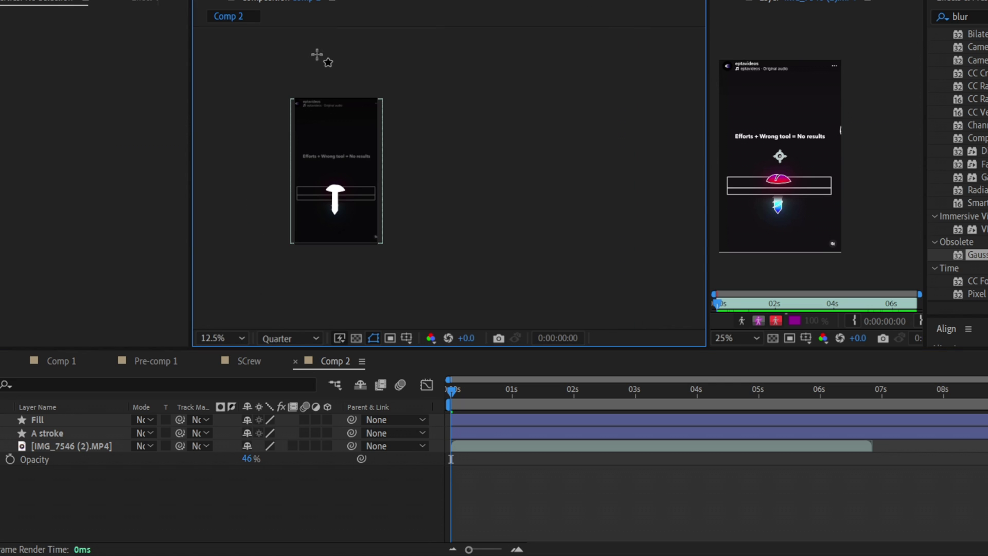
{"action": "left_click_drag", "start_coordinate": [316, 55], "coordinate": [353, 284]}
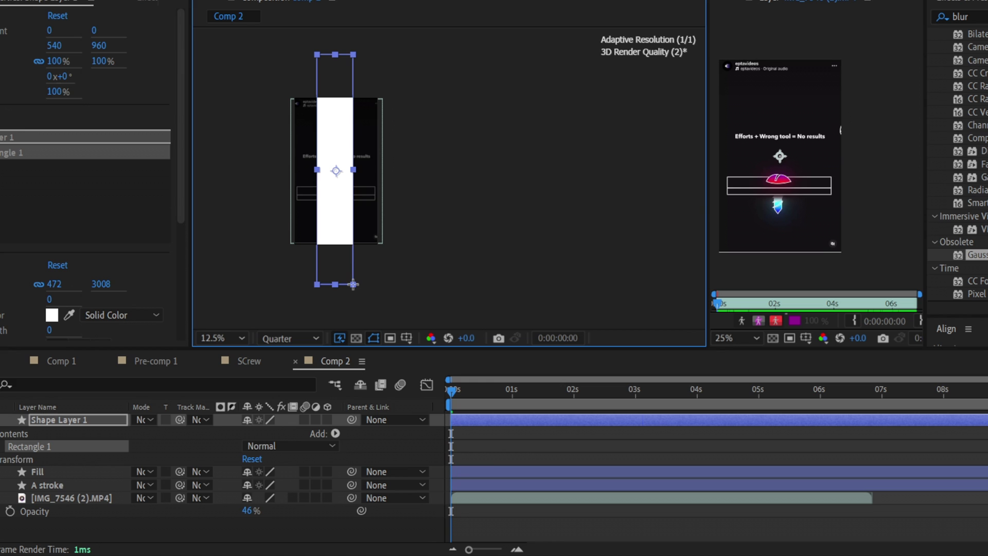
{"action": "key", "text": "v"}
{"action": "left_click_drag", "start_coordinate": [334, 208], "coordinate": [335, 141]}
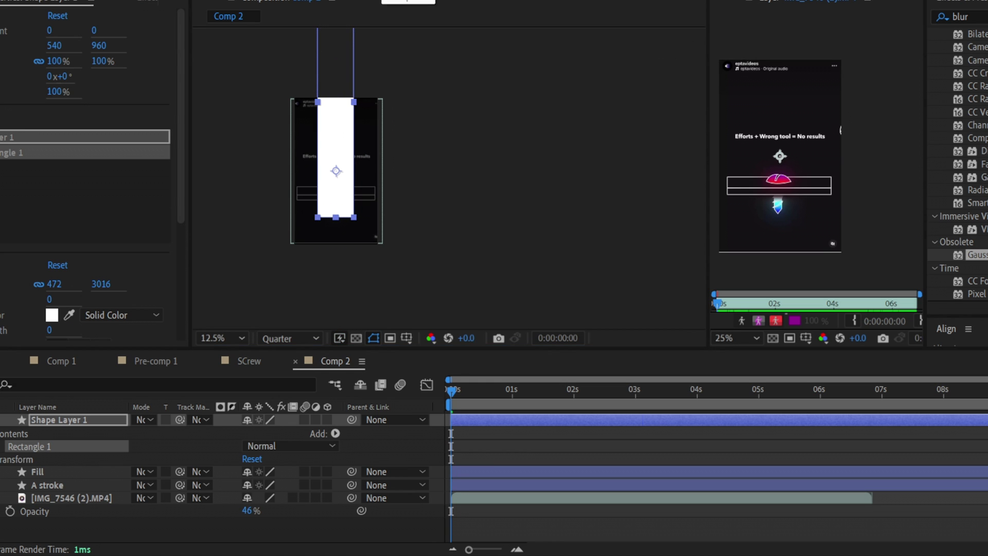
Fill the tall rectangle with a rainbow linear gradient and stretch the gradient along the rectangle's length
{"action": "left_click", "coordinate": [380, 1]}
{"action": "left_click", "coordinate": [222, 127]}
{"action": "left_click", "coordinate": [236, 214]}
{"action": "key", "text": "v"}
{"action": "left_click_drag", "start_coordinate": [343, 126], "coordinate": [323, 82]}
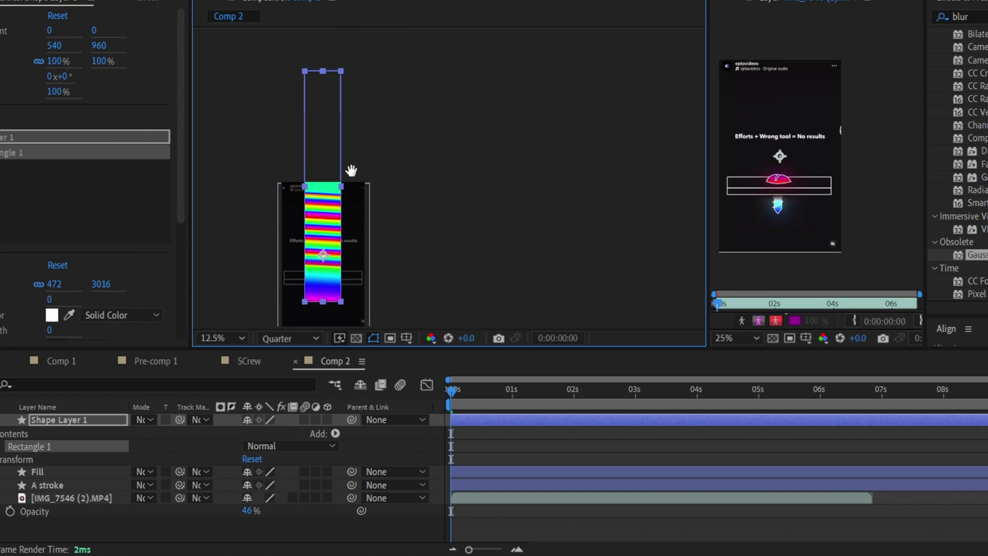
{"action": "left_click_drag", "start_coordinate": [351, 170], "coordinate": [327, 80]}
{"action": "left_click_drag", "start_coordinate": [396, 166], "coordinate": [405, 88]}
{"action": "left_click", "coordinate": [379, 1]}
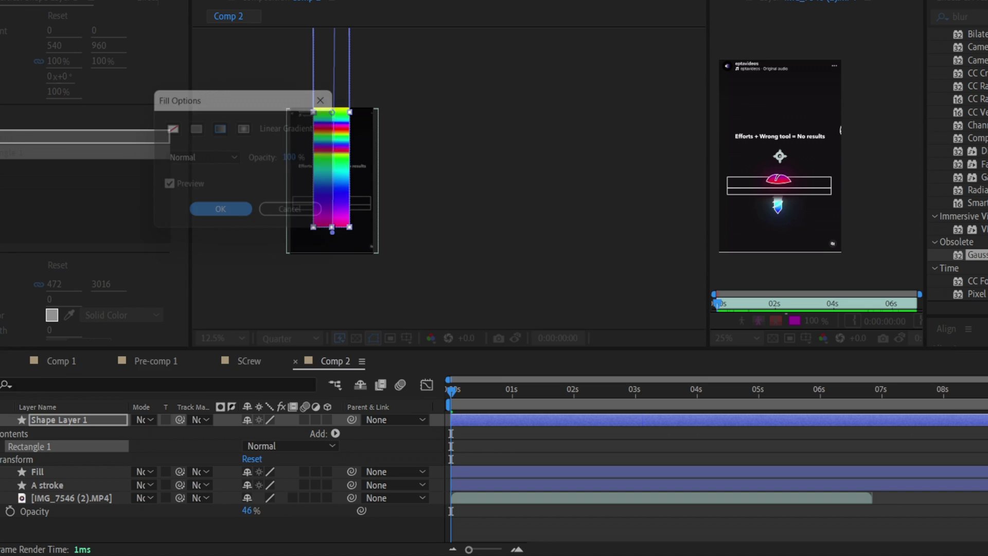
{"action": "left_click", "coordinate": [239, 215]}
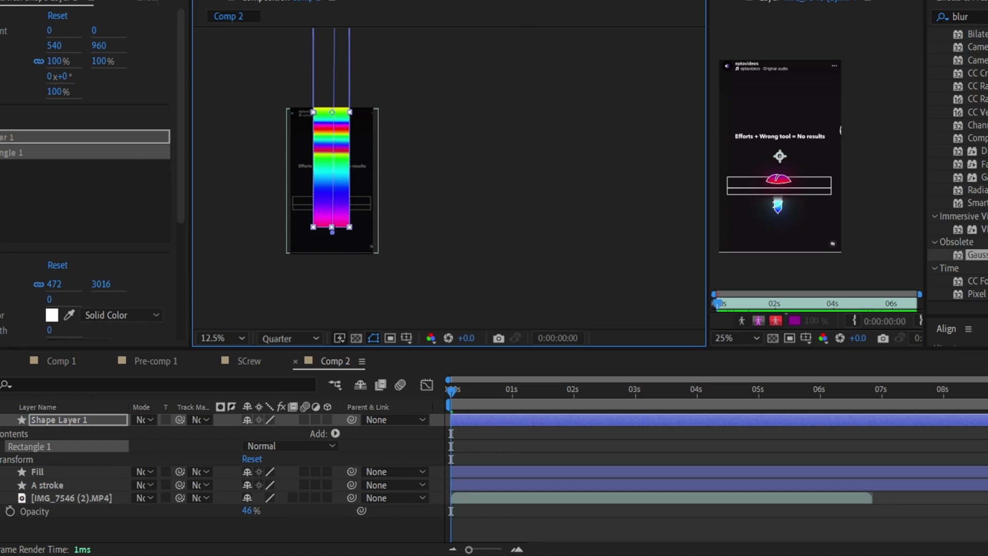
{"action": "left_click", "coordinate": [399, 1]}
{"action": "left_click_drag", "start_coordinate": [171, 8], "coordinate": [530, 38]}
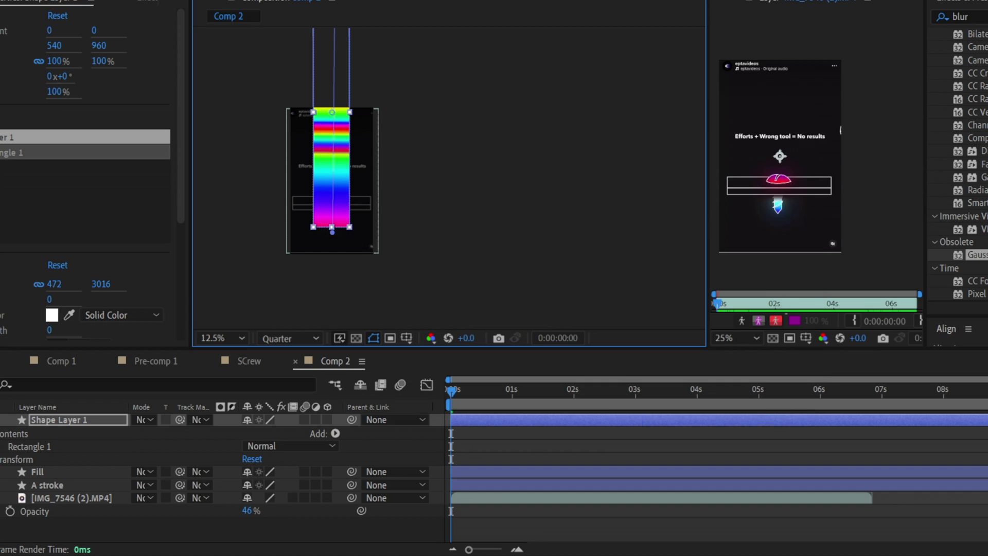
Apply Gaussian Blur (Legacy) to the gradient rectangle with a blurriness of 8.2
{"action": "left_click_drag", "start_coordinate": [977, 254], "coordinate": [424, 171]}
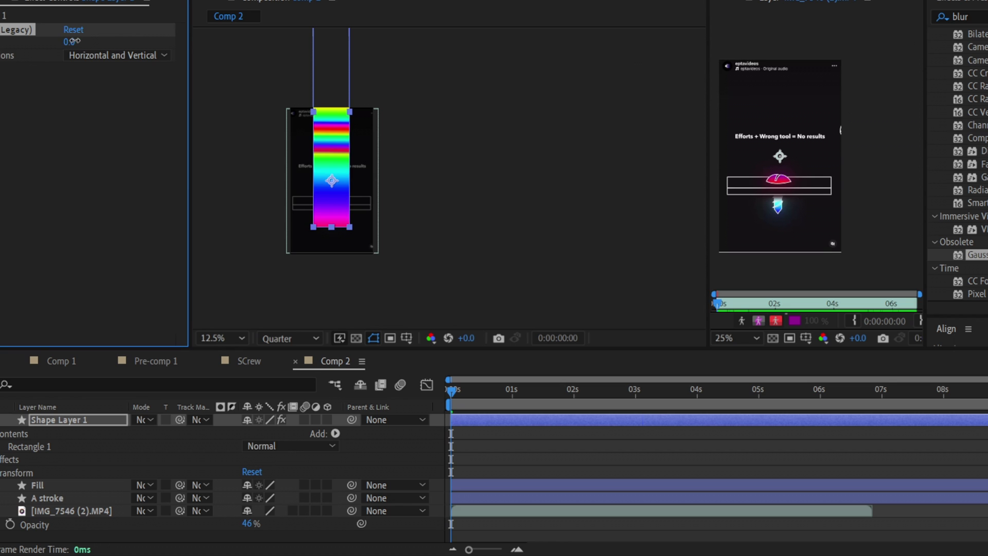
{"action": "left_click_drag", "start_coordinate": [72, 40], "coordinate": [130, 42]}
{"action": "scroll", "coordinate": [316, 190], "scroll_direction": "up", "scroll_amount": 2}
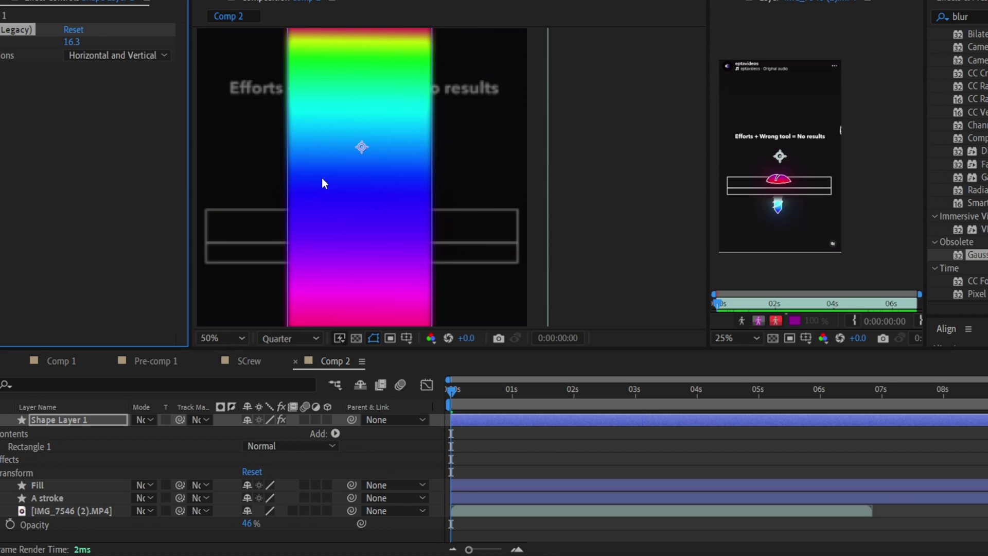
{"action": "scroll", "coordinate": [322, 177], "scroll_direction": "down", "scroll_amount": 1}
{"action": "left_click_drag", "start_coordinate": [39, 42], "coordinate": [3, 47]}
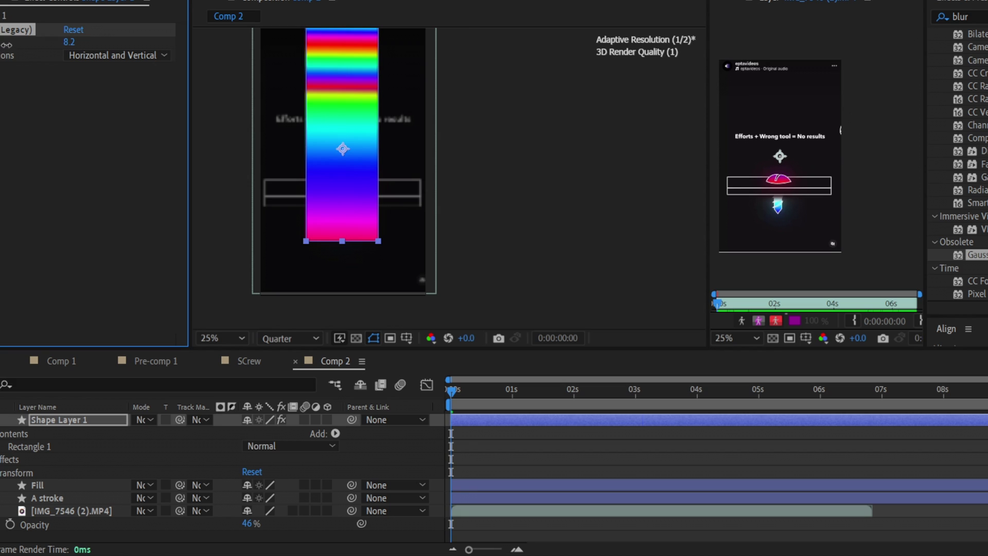
Set the Fill layer as the track matte of the gradient rectangle layer
{"action": "left_click", "coordinate": [110, 213]}
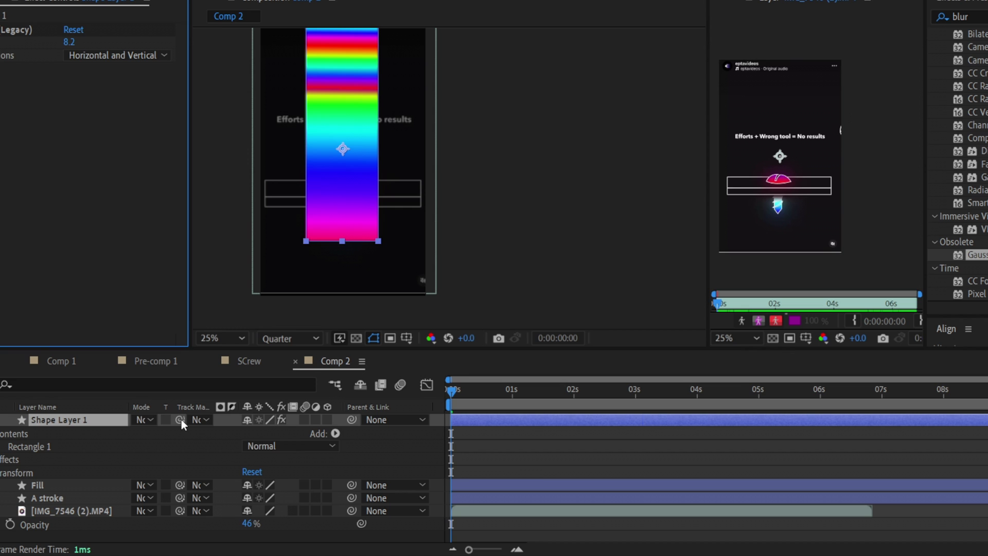
{"action": "left_click_drag", "start_coordinate": [181, 419], "coordinate": [94, 483]}
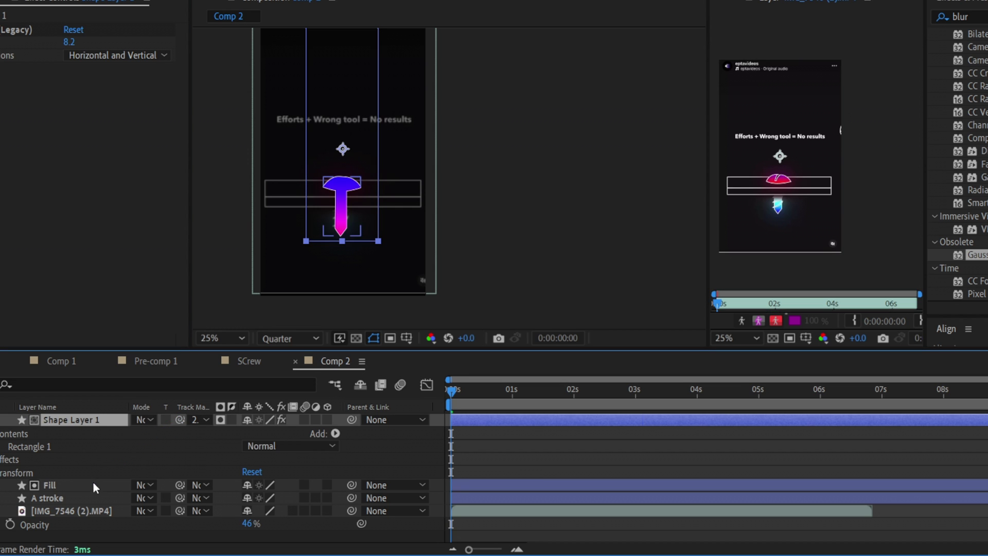
Keyframe the gradient rectangle's position from 540, 960 at the start to 540, 3456 at 0:00:05:29 and play the animation
{"action": "key", "text": "alt+shift+p"}
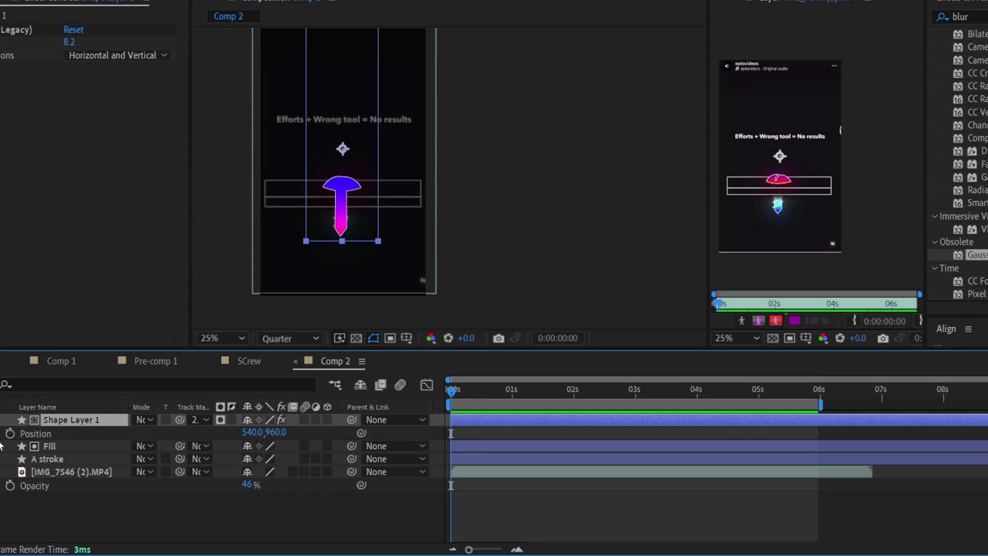
{"action": "left_click", "coordinate": [820, 395]}
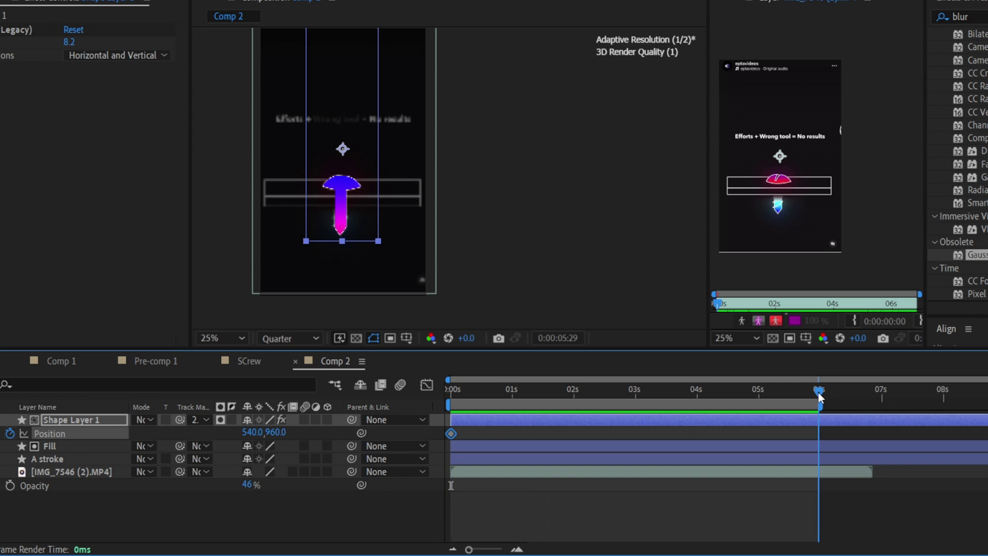
{"action": "scroll", "coordinate": [412, 170], "scroll_direction": "down", "scroll_amount": 1}
{"action": "left_click_drag", "start_coordinate": [384, 135], "coordinate": [384, 136]}
{"action": "scroll", "coordinate": [391, 206], "scroll_direction": "up", "scroll_amount": 2}
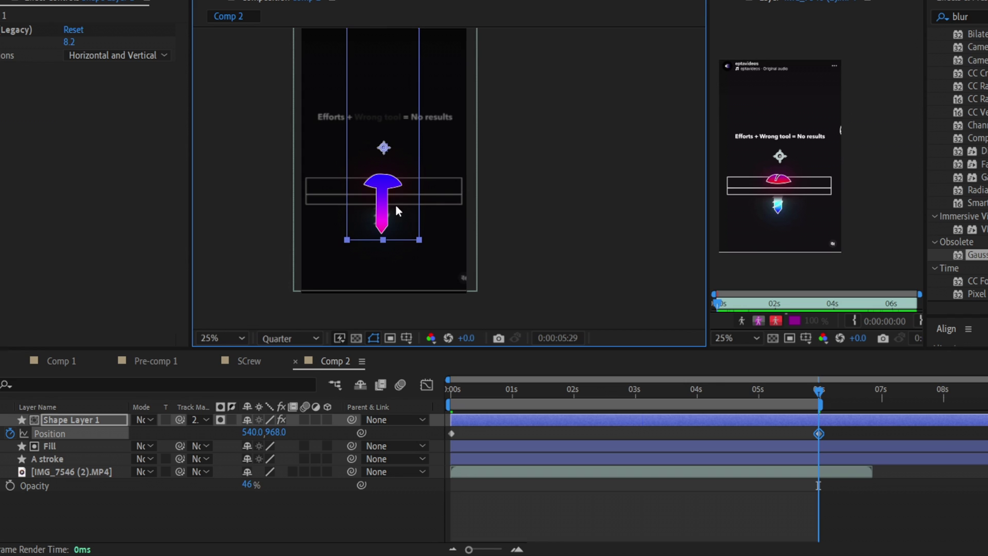
{"action": "scroll", "coordinate": [417, 154], "scroll_direction": "down", "scroll_amount": 2}
{"action": "left_click_drag", "start_coordinate": [410, 119], "coordinate": [403, 206]}
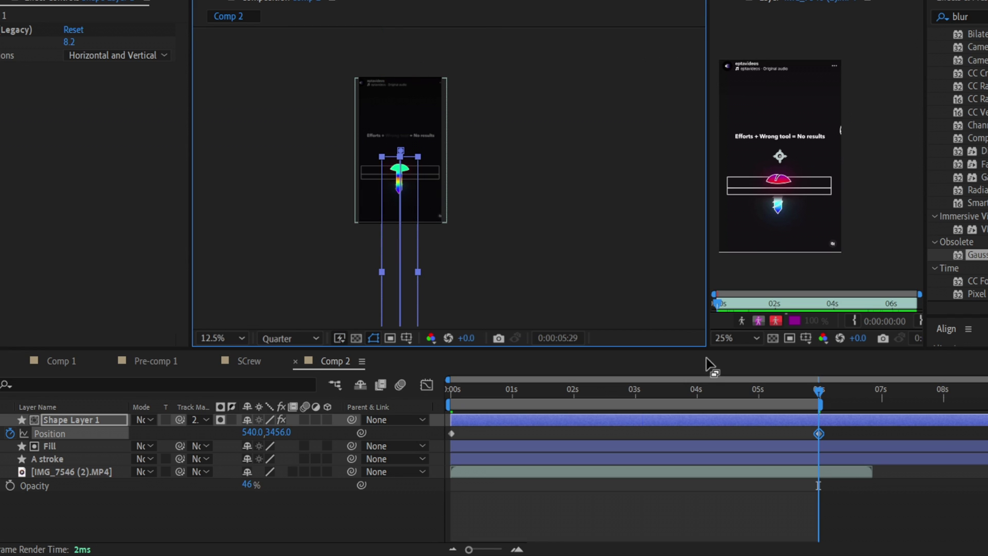
{"action": "key", "text": "space"}
{"action": "scroll", "coordinate": [390, 183], "scroll_direction": "up", "scroll_amount": 1}
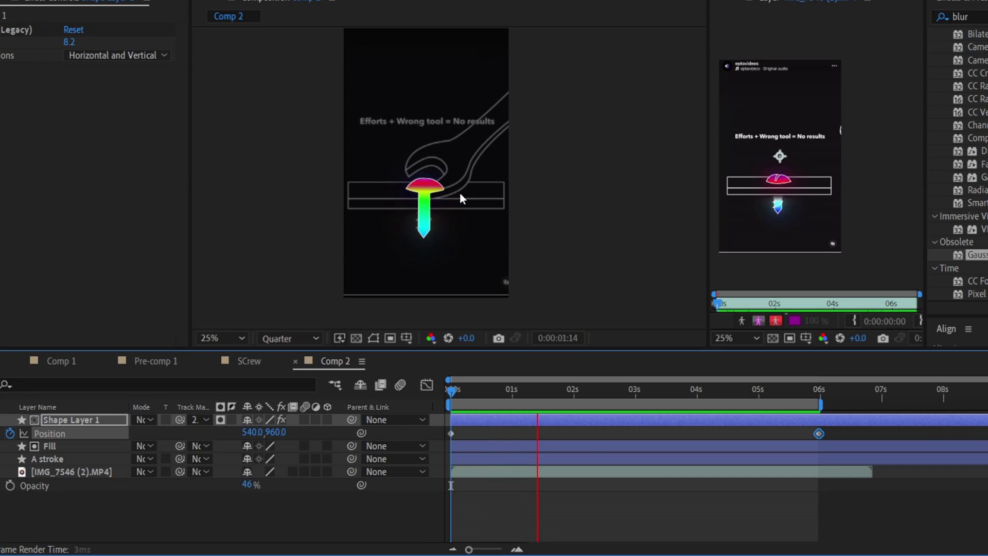
{"action": "scroll", "coordinate": [462, 186], "scroll_direction": "up", "scroll_amount": 2}
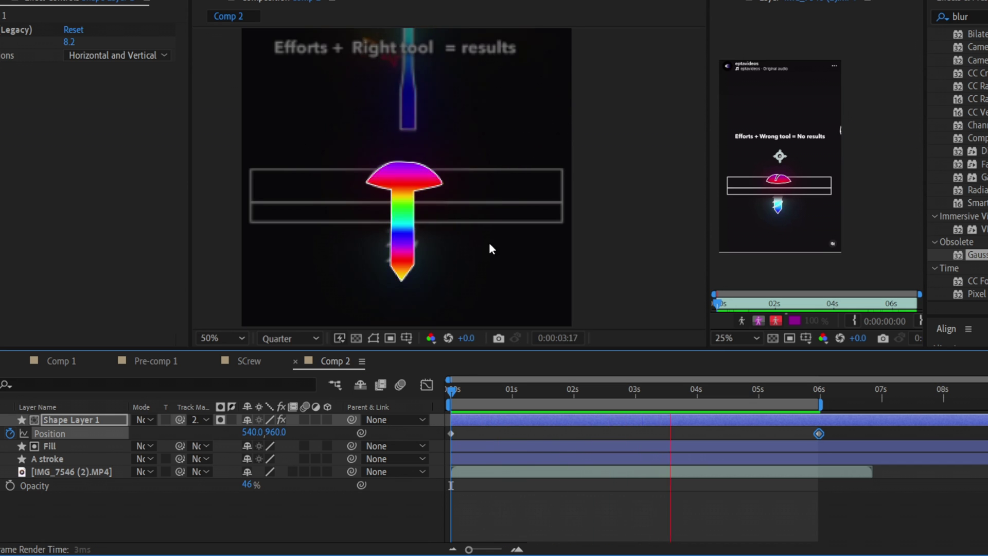
{"action": "key", "text": "space"}
Draw a line across the top of the shank on the A stroke layer to close the underside of the screw head
{"action": "left_click", "coordinate": [38, 459]}
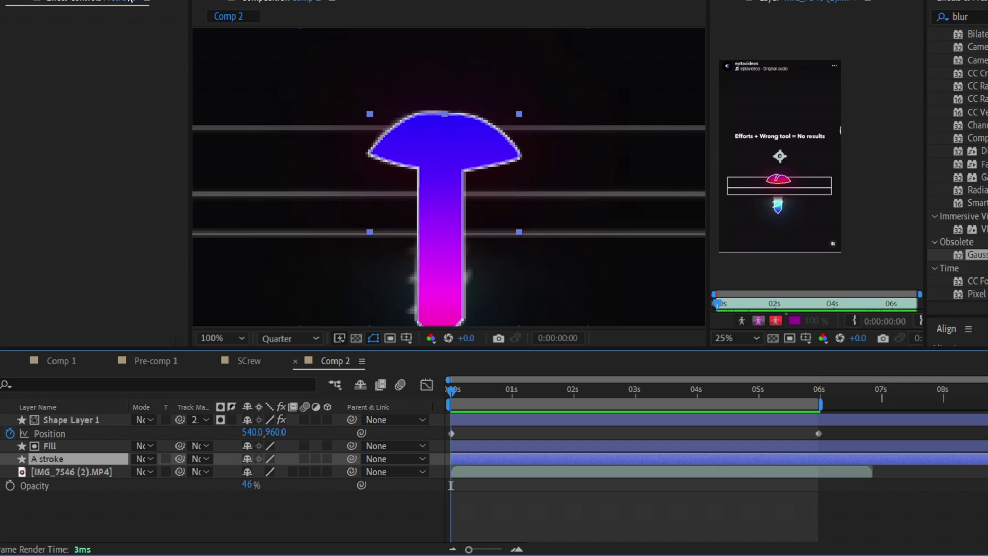
{"action": "left_click", "coordinate": [15, 2]}
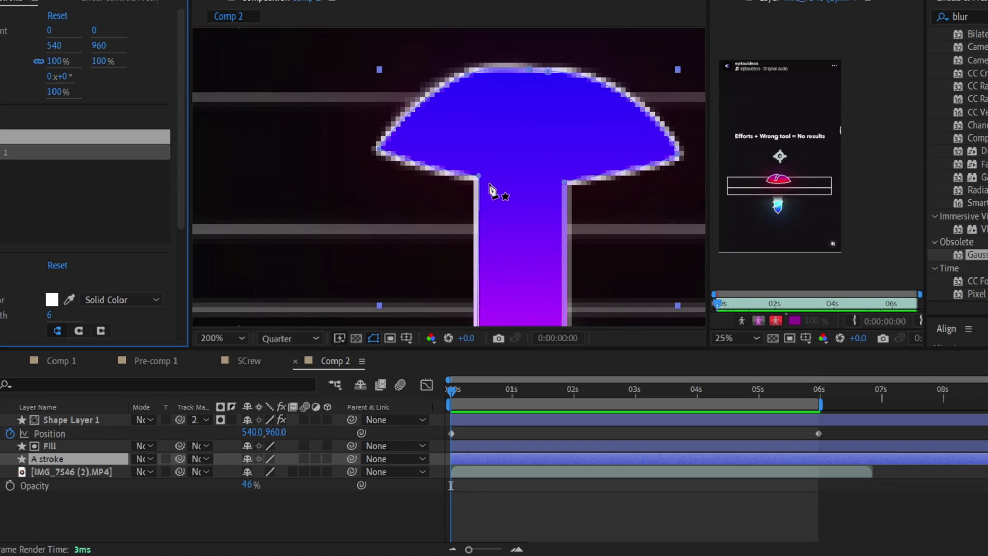
{"action": "left_click", "coordinate": [490, 186]}
{"action": "left_click_drag", "start_coordinate": [490, 186], "coordinate": [476, 178]}
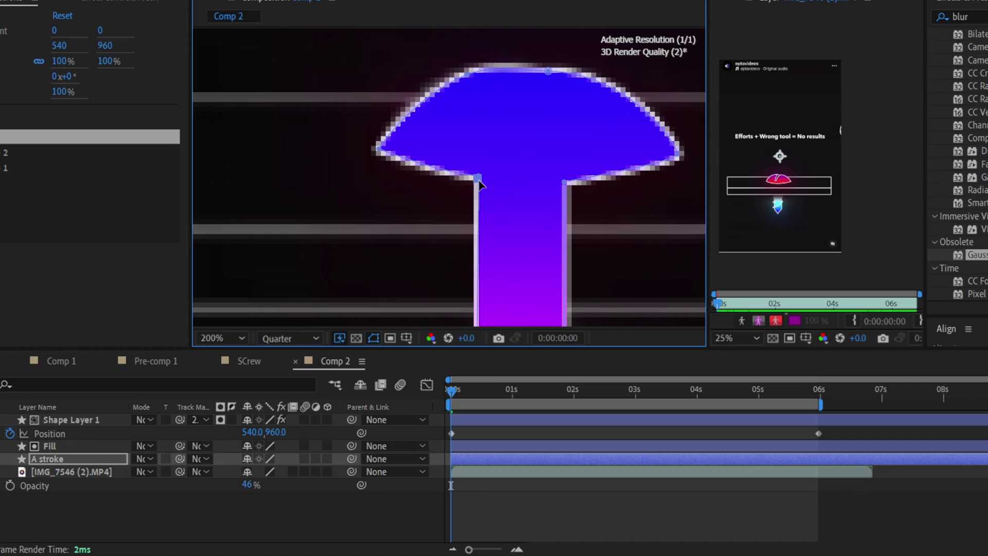
{"action": "left_click_drag", "start_coordinate": [575, 177], "coordinate": [578, 176]}
{"action": "right_click", "coordinate": [576, 179]}
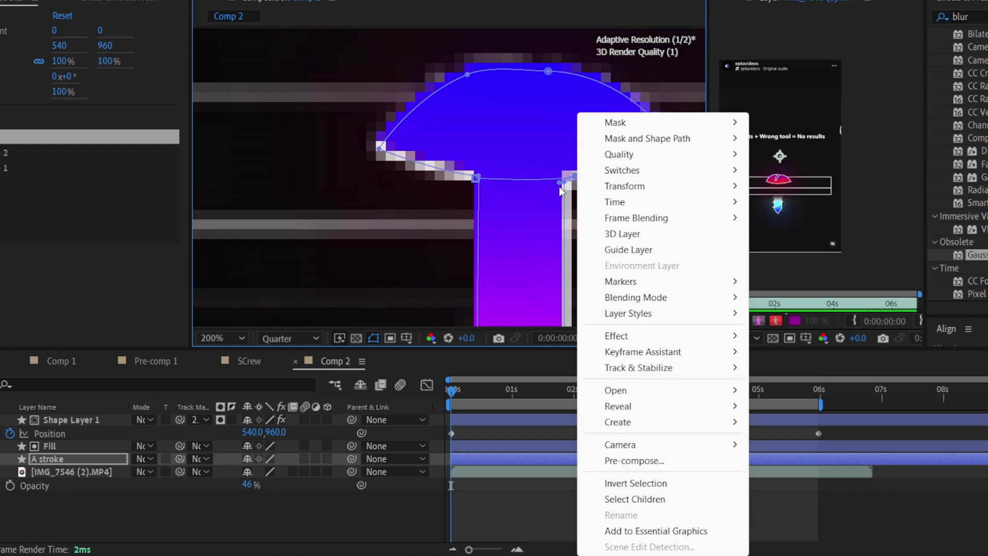
{"action": "left_click", "coordinate": [525, 180]}
Reorder the layers so A stroke is on top and the gradient rectangle layer sits below Fill
{"action": "left_click_drag", "start_coordinate": [59, 460], "coordinate": [70, 414]}
{"action": "left_click_drag", "start_coordinate": [68, 433], "coordinate": [69, 464]}
{"action": "left_click", "coordinate": [86, 422]}
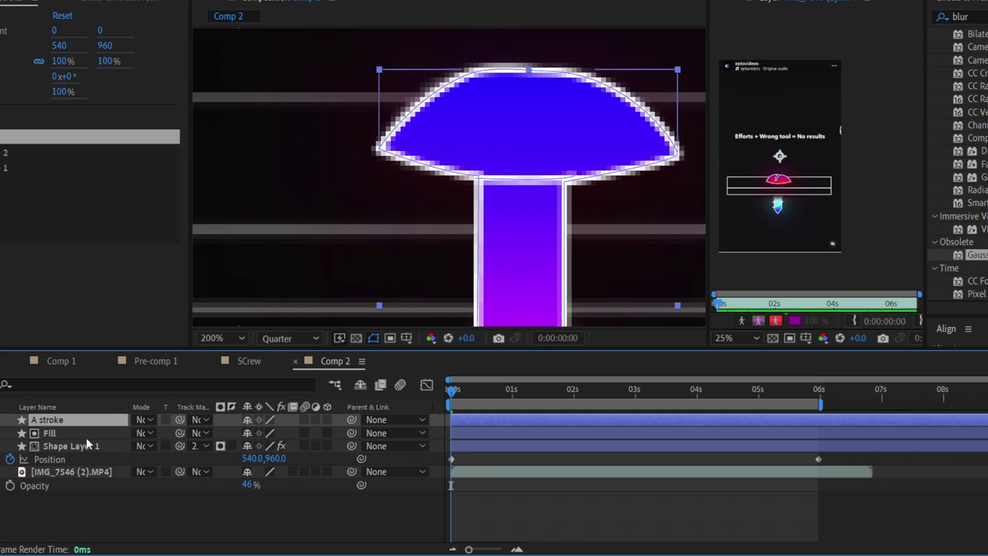
{"action": "left_click", "coordinate": [169, 520]}
Draw a narrow V-shaped slot in the top of the screw head on the A stroke layer and fill it with 272727
{"action": "left_click", "coordinate": [110, 419]}
{"action": "left_click", "coordinate": [510, 73]}
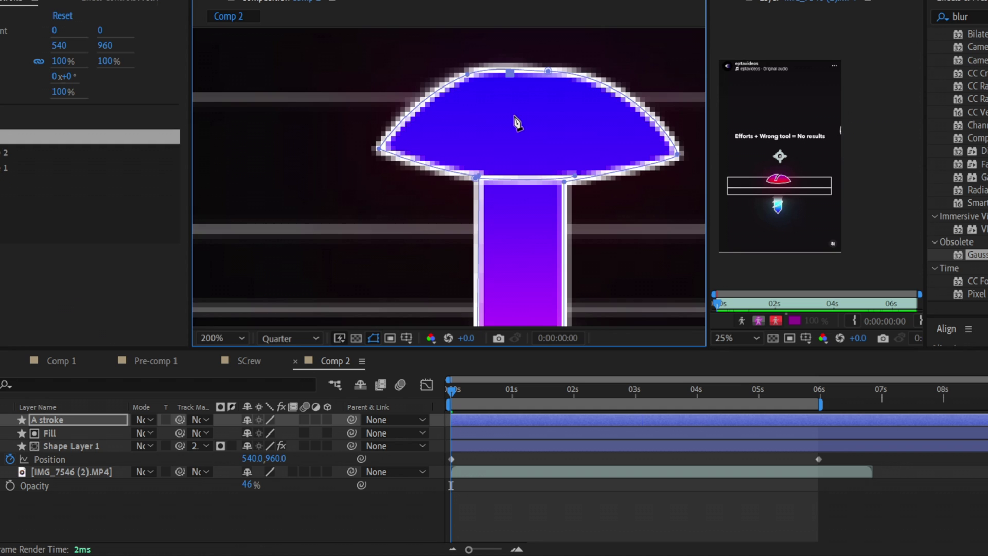
{"action": "left_click_drag", "start_coordinate": [513, 116], "coordinate": [519, 145]}
{"action": "left_click", "coordinate": [531, 73]}
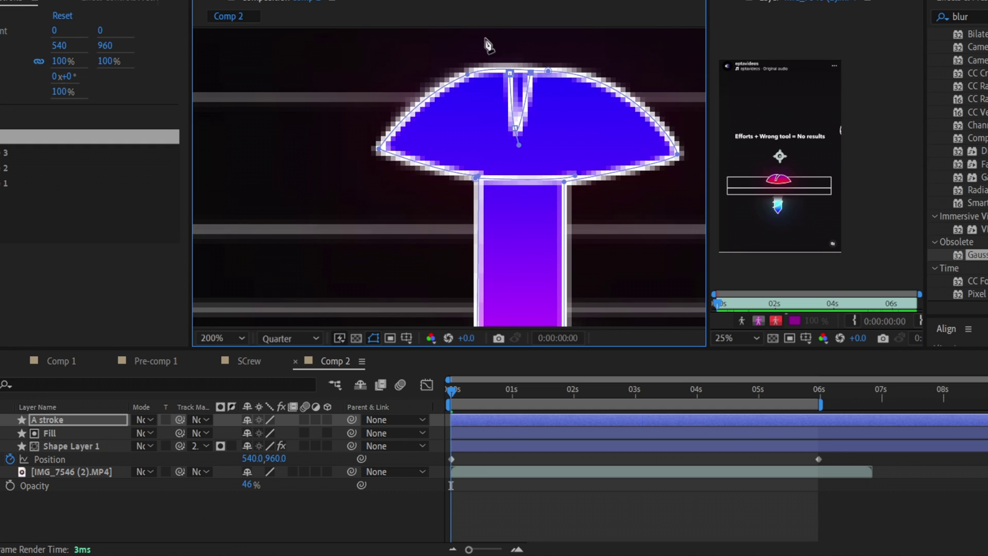
{"action": "right_click", "coordinate": [511, 68]}
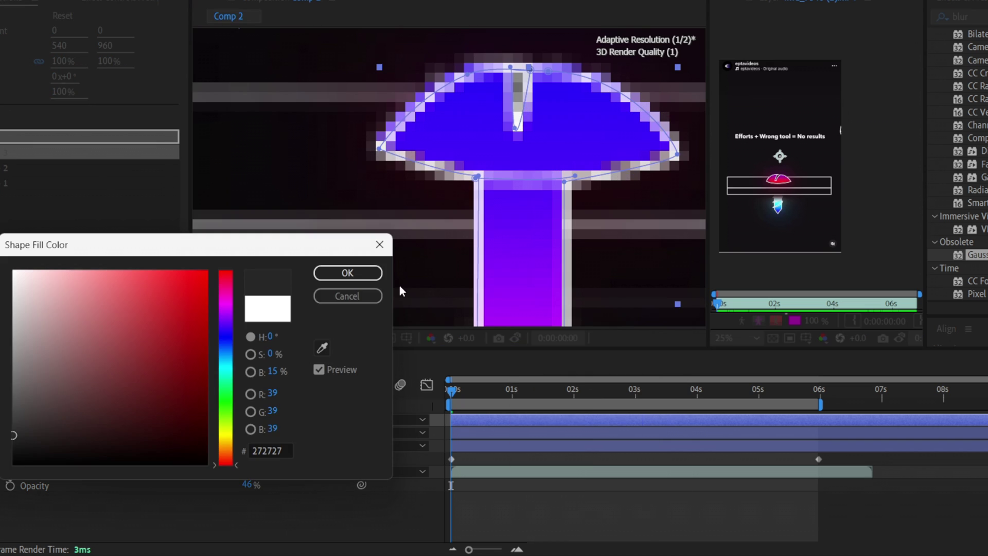
{"action": "left_click", "coordinate": [371, 275]}
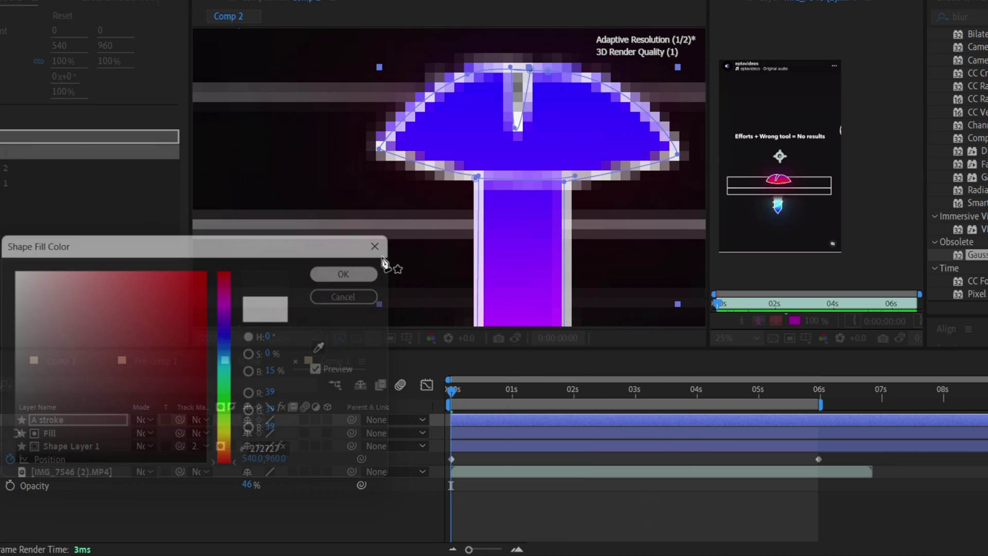
{"action": "left_click", "coordinate": [527, 98]}
{"action": "left_click_drag", "start_coordinate": [514, 128], "coordinate": [519, 133]}
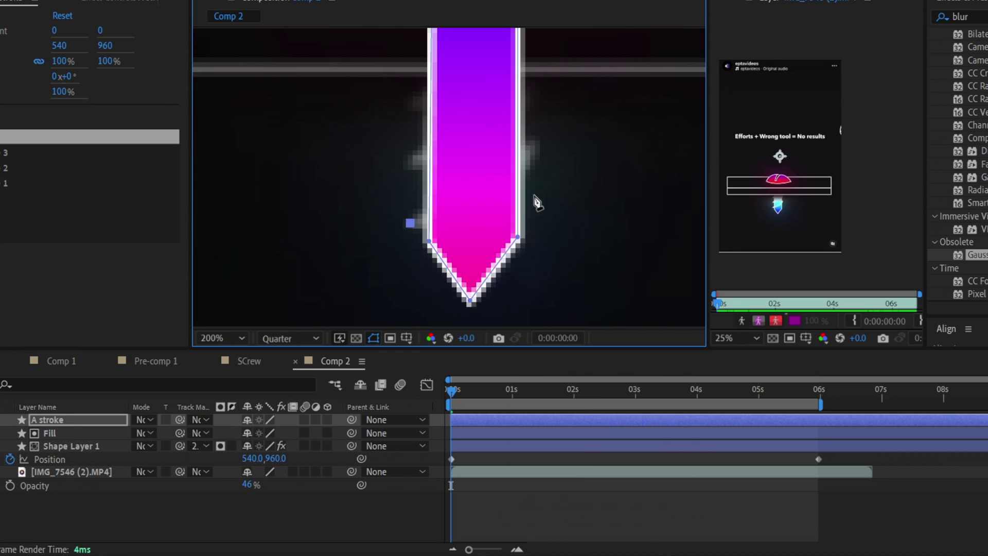
Draw three slanted thread lines with no fill across the lower shank on the A stroke layer and play the animation
{"action": "left_click", "coordinate": [528, 191]}
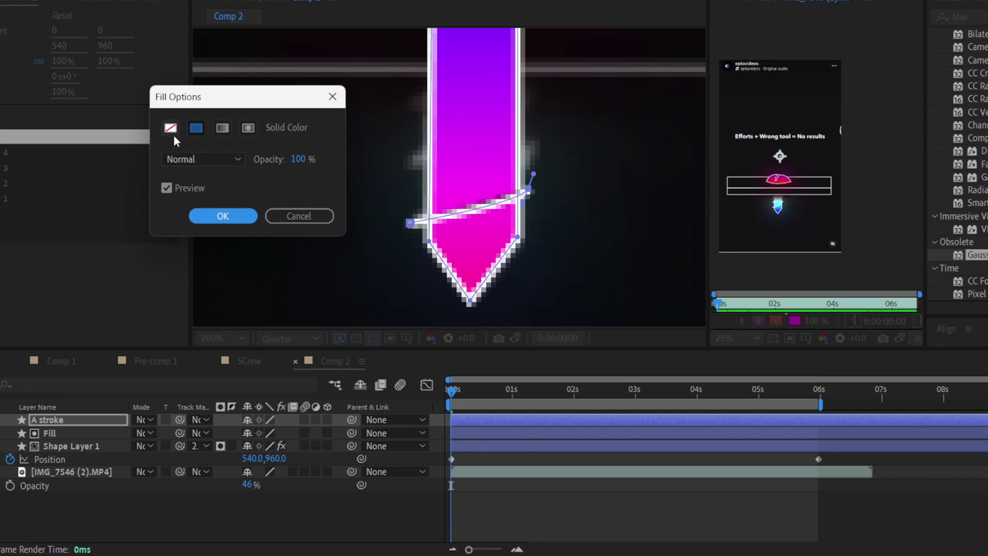
{"action": "left_click", "coordinate": [172, 130]}
{"action": "left_click", "coordinate": [222, 216]}
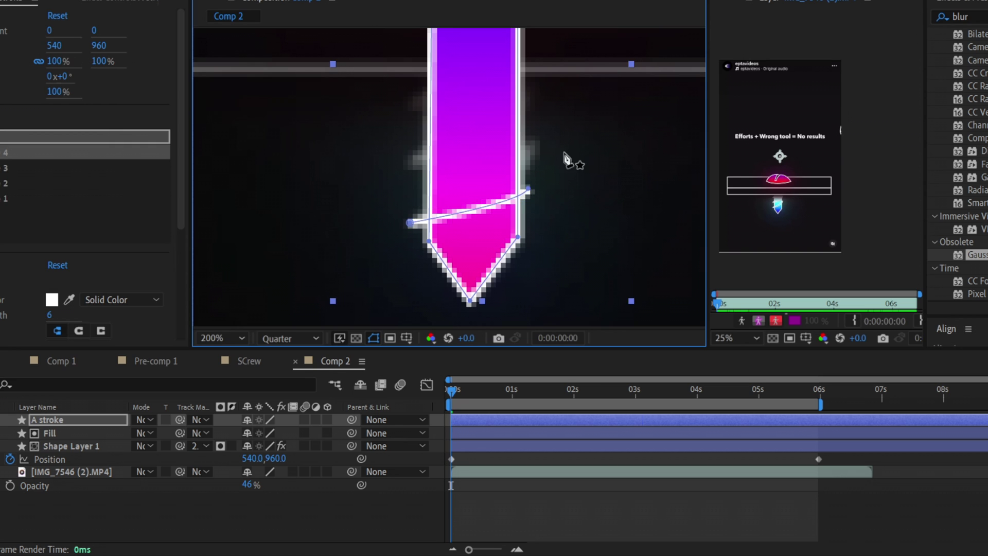
{"action": "mouse_move", "coordinate": [562, 153]}
{"action": "left_mouse_down"}
{"action": "mouse_move", "coordinate": [528, 199]}
{"action": "mouse_move", "coordinate": [503, 175]}
{"action": "left_mouse_up"}
{"action": "left_click", "coordinate": [381, 209]}
{"action": "left_click_drag", "start_coordinate": [529, 127], "coordinate": [522, 170]}
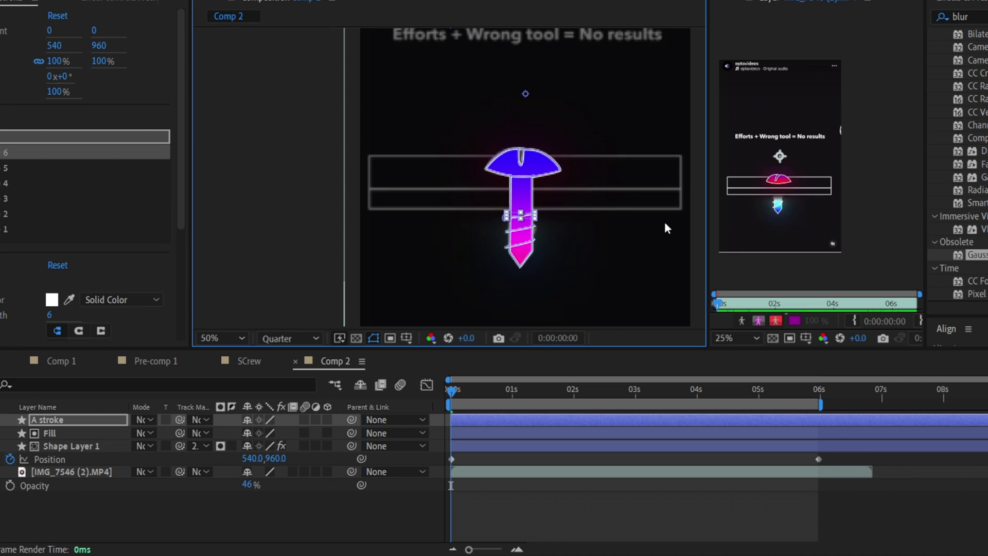
{"action": "left_click", "coordinate": [665, 221]}
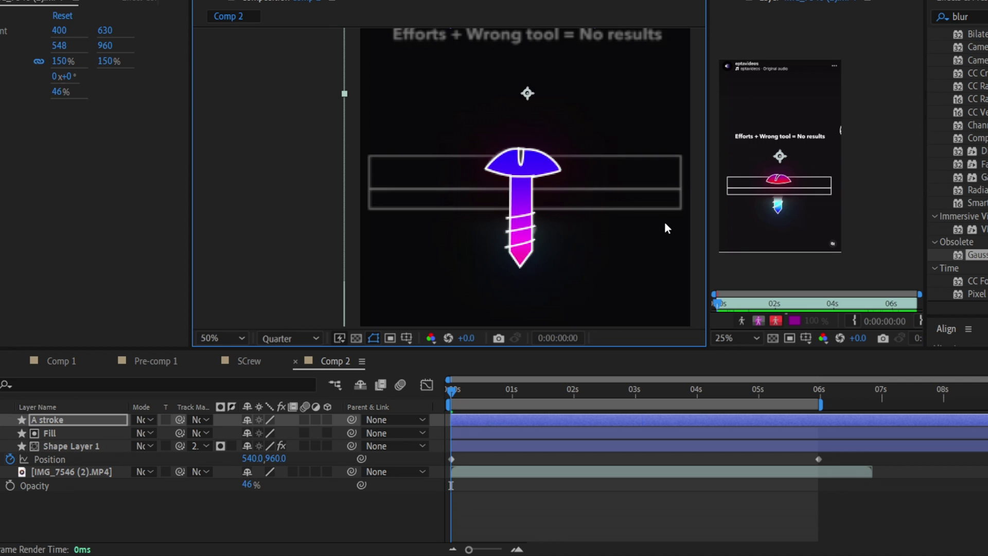
{"action": "left_click_drag", "start_coordinate": [613, 201], "coordinate": [586, 209]}
{"action": "key", "text": "space"}
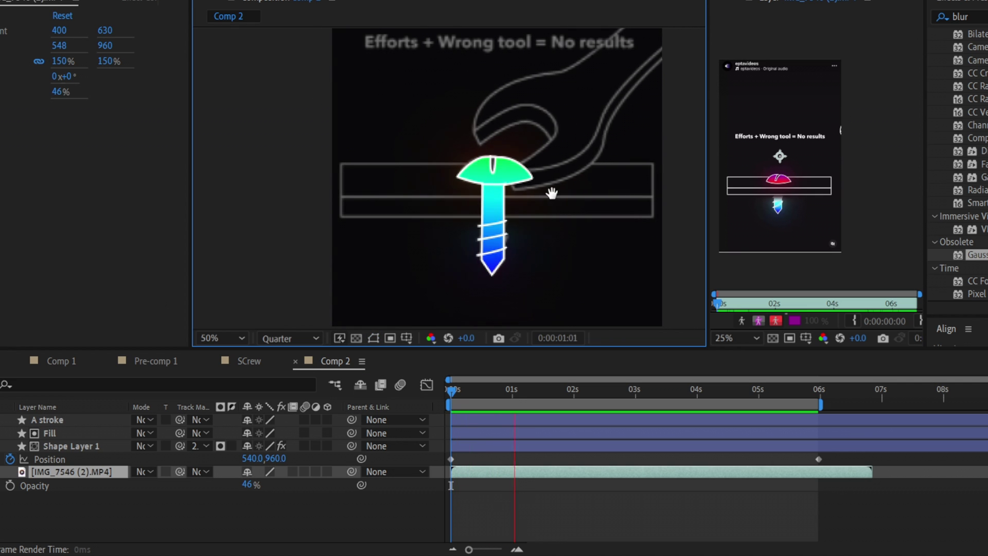
{"action": "scroll", "coordinate": [496, 205], "scroll_direction": "up", "scroll_amount": 1}
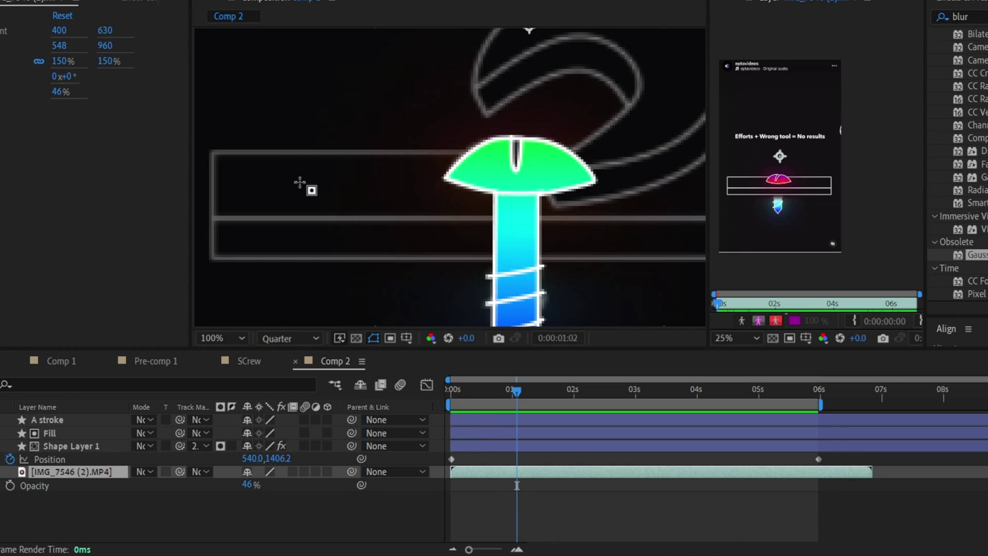
{"action": "scroll", "coordinate": [310, 184], "scroll_direction": "down", "scroll_amount": 1}
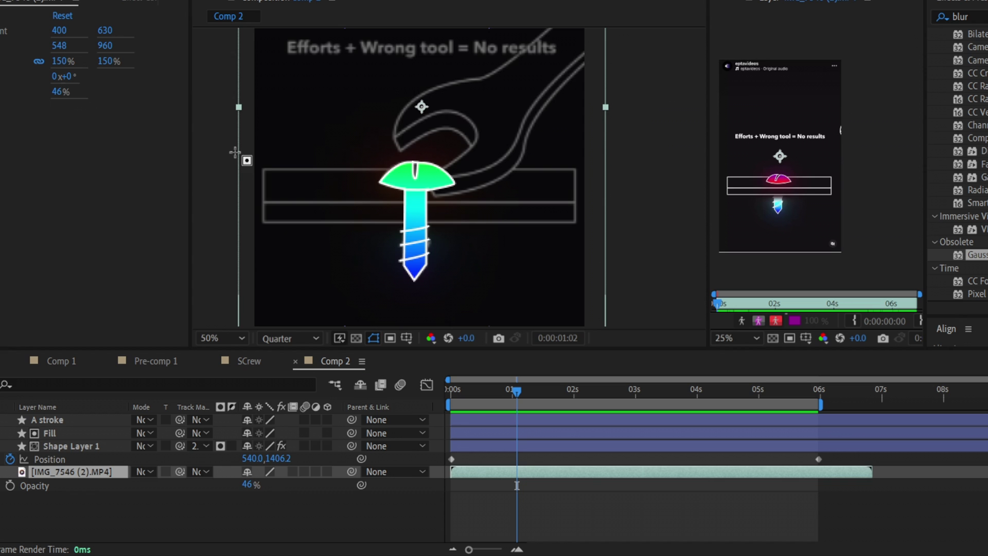
Trace the plank's two stacked rectangles on a new shape layer with a white outline and a near-black fill
{"action": "key", "text": "v"}
{"action": "scroll", "coordinate": [342, 205], "scroll_direction": "up", "scroll_amount": 1}
{"action": "left_click", "coordinate": [233, 517]}
{"action": "scroll", "coordinate": [281, 239], "scroll_direction": "down", "scroll_amount": 1}
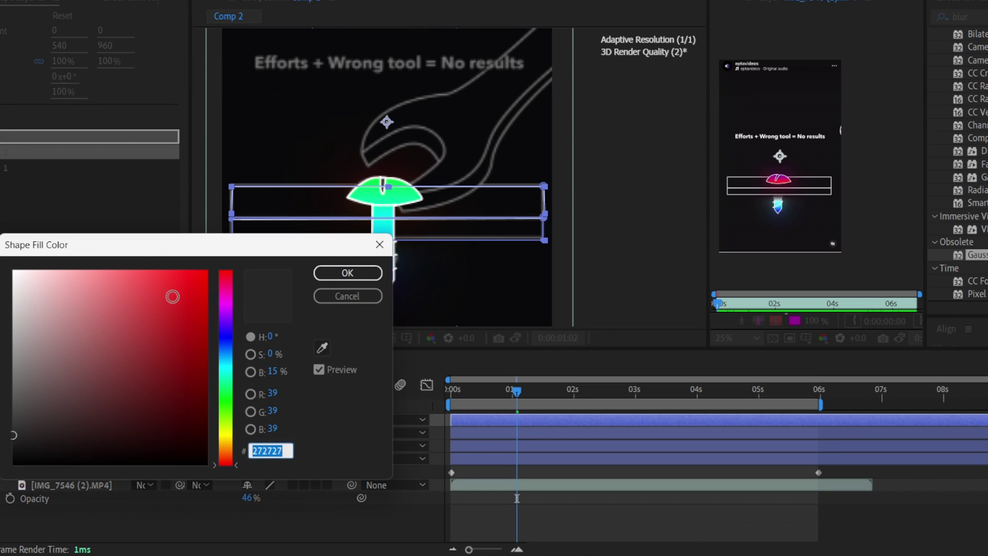
{"action": "left_click_drag", "start_coordinate": [173, 297], "coordinate": [14, 427]}
{"action": "left_click", "coordinate": [347, 273]}
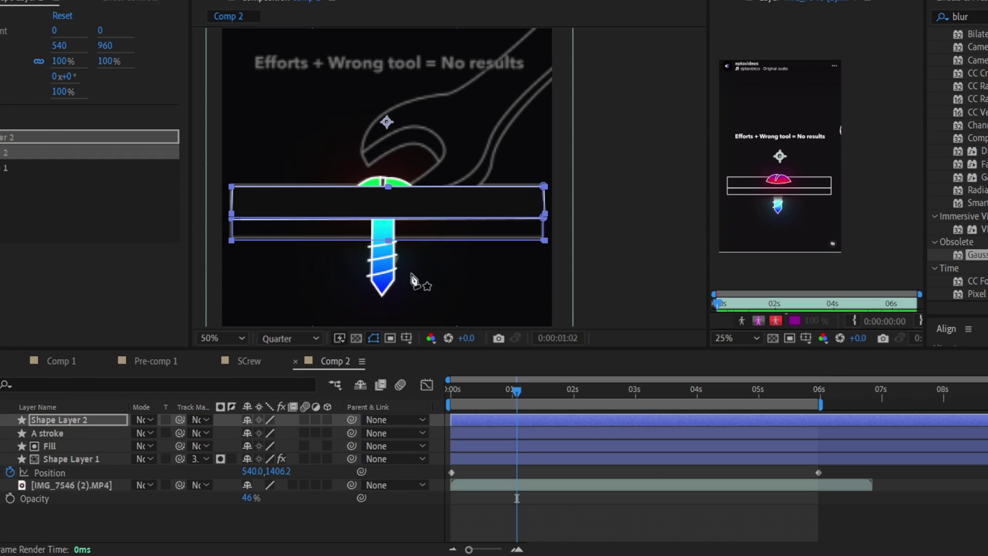
{"action": "left_click", "coordinate": [620, 240]}
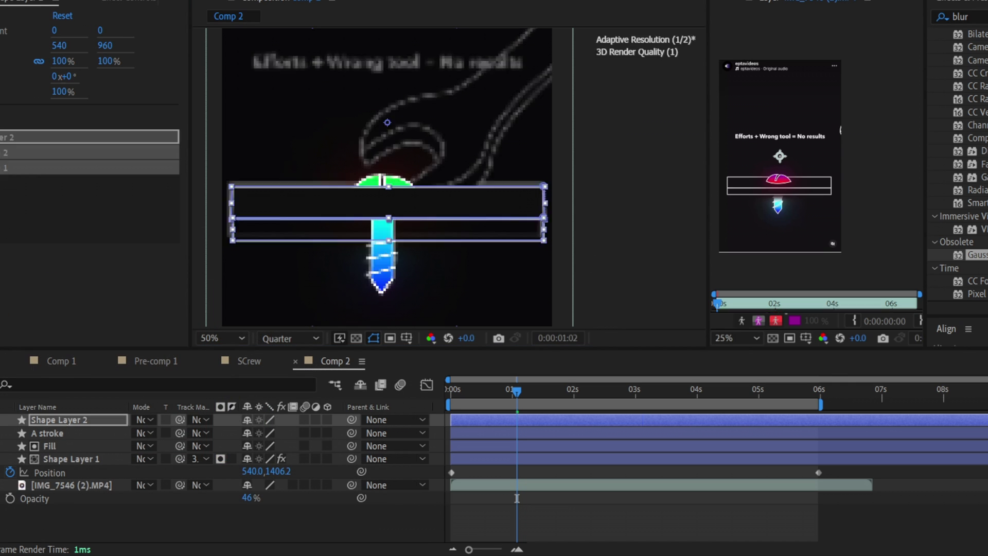
{"action": "scroll", "coordinate": [395, 198], "scroll_direction": "up", "scroll_amount": 2}
{"action": "left_click_drag", "start_coordinate": [339, 219], "coordinate": [407, 216]}
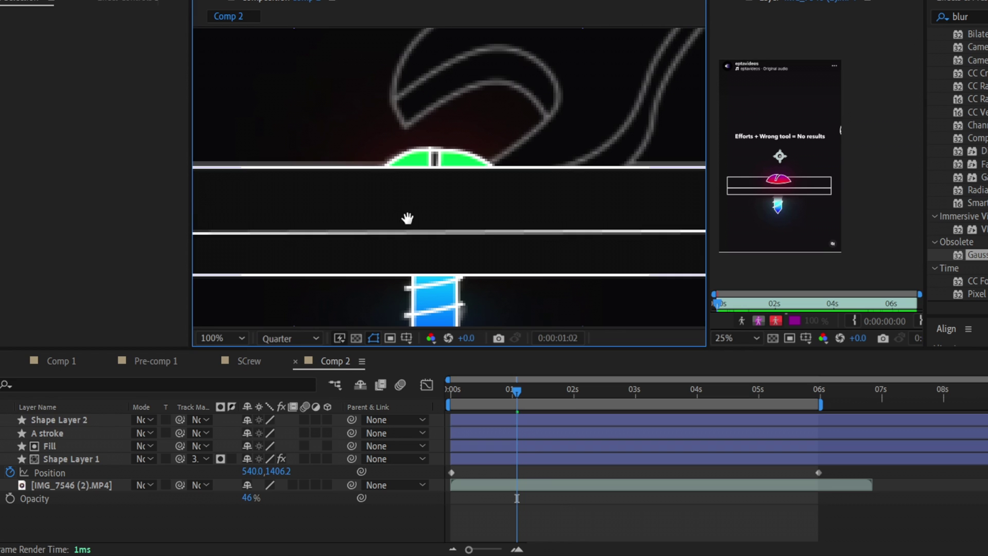
Move the plank shape layer below the gradient rectangle layer so the screw is in front
{"action": "left_click", "coordinate": [66, 421]}
{"action": "scroll", "coordinate": [415, 258], "scroll_direction": "down", "scroll_amount": 1}
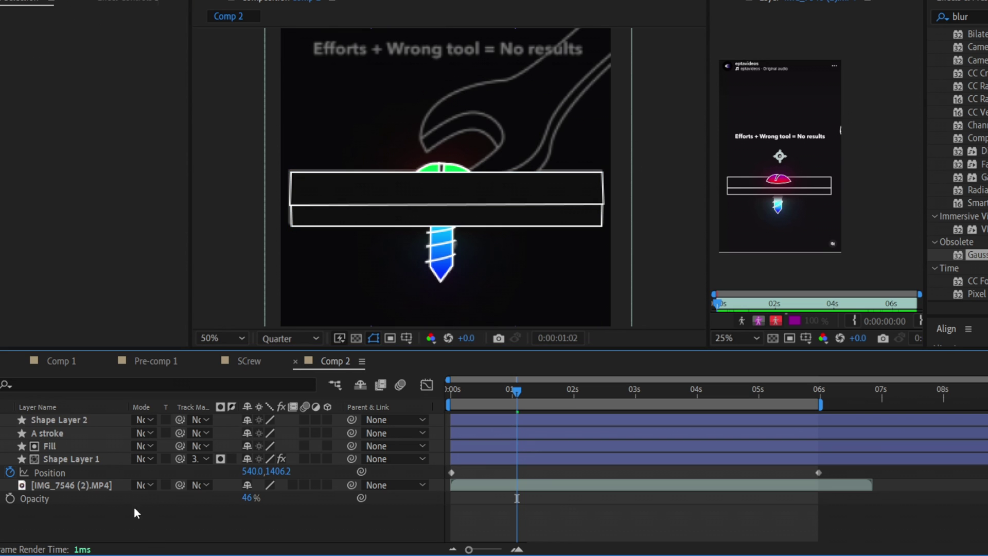
{"action": "mouse_move", "coordinate": [76, 459]}
{"action": "left_mouse_down"}
{"action": "mouse_move", "coordinate": [81, 447]}
{"action": "mouse_move", "coordinate": [79, 473]}
{"action": "left_mouse_up"}
Try to outline the shank section between the screw head and the plank's lower edge with the Pen tool on Shape Layer 2
{"action": "scroll", "coordinate": [416, 226], "scroll_direction": "up", "scroll_amount": 2}
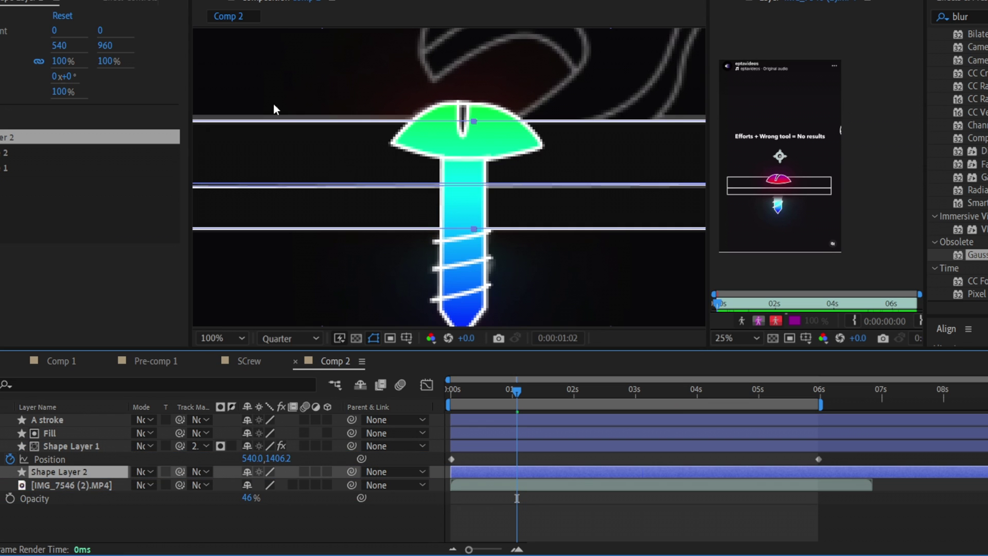
{"action": "scroll", "coordinate": [510, 185], "scroll_direction": "up", "scroll_amount": 2}
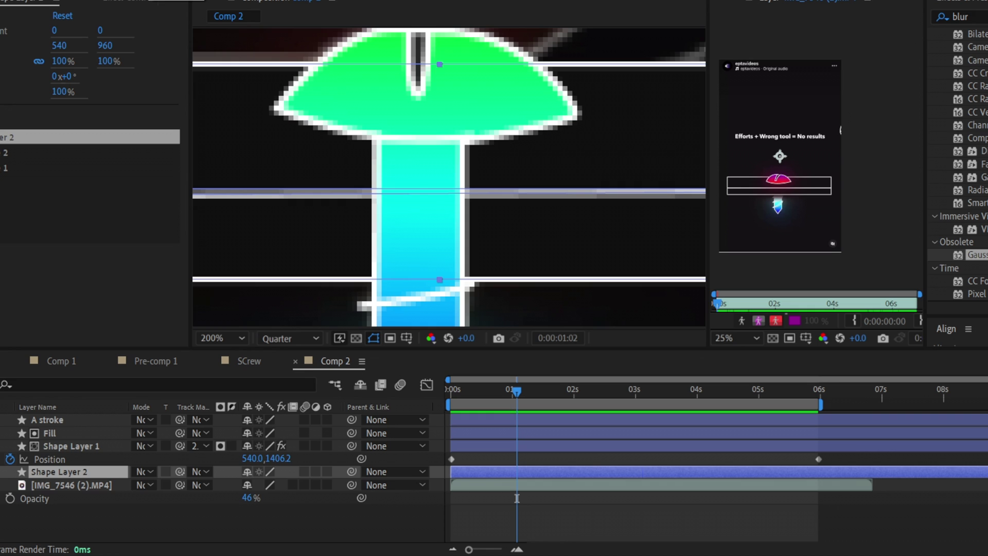
{"action": "left_click", "coordinate": [357, 141]}
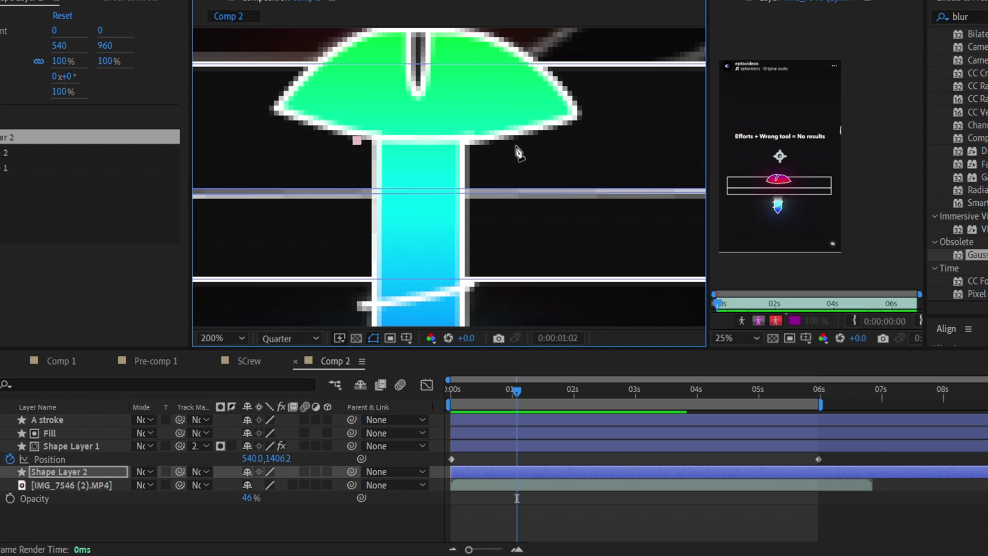
{"action": "mouse_move", "coordinate": [514, 147]}
{"action": "left_mouse_down"}
{"action": "mouse_move", "coordinate": [528, 140]}
{"action": "mouse_move", "coordinate": [522, 133]}
{"action": "left_mouse_up"}
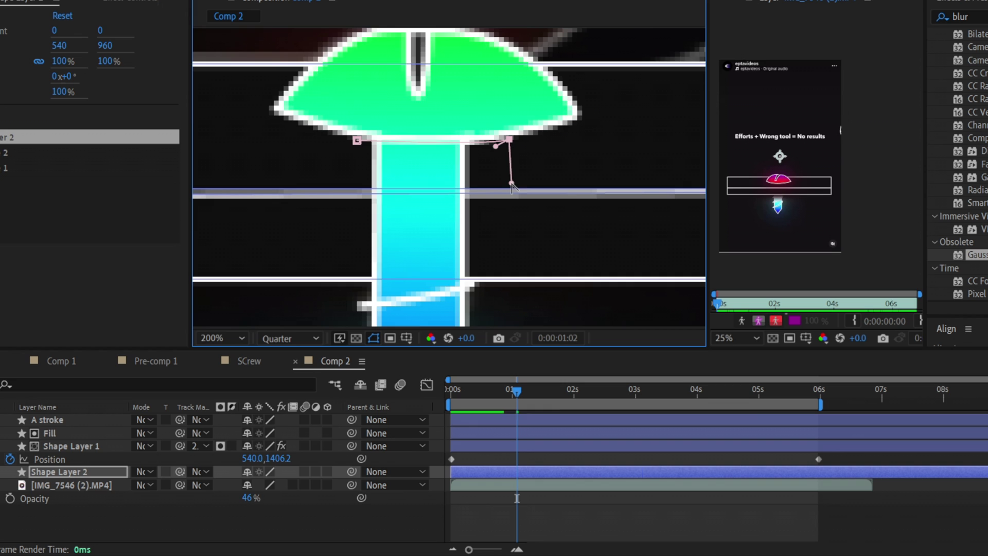
{"action": "key", "text": "comma"}
{"action": "left_click", "coordinate": [470, 228]}
{"action": "left_click", "coordinate": [401, 230]}
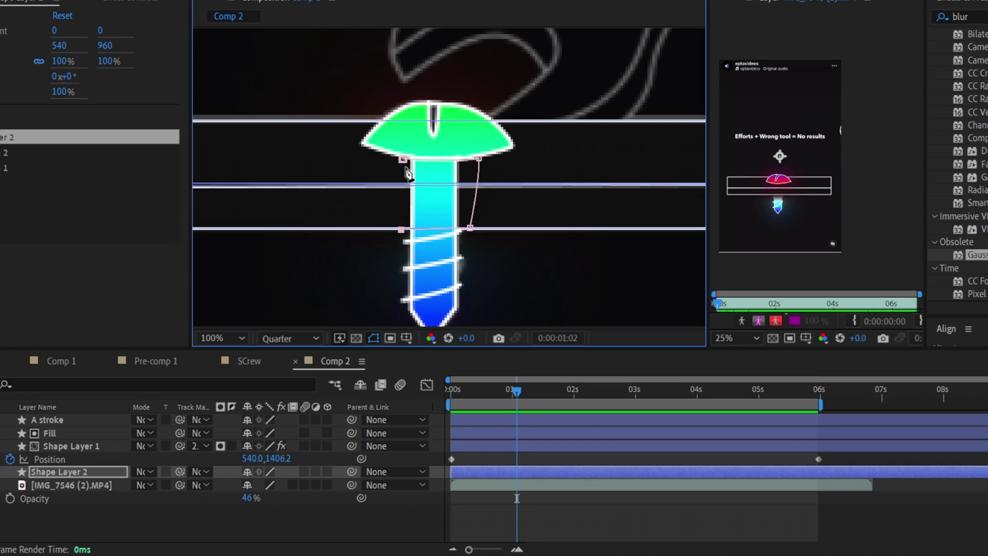
Pre-compose the A stroke, Fill and Shape Layer 1 layers together, moving all attributes into the new composition
{"action": "left_click", "coordinate": [80, 472]}
{"action": "left_click", "coordinate": [54, 434]}
{"action": "left_click", "coordinate": [62, 424]}
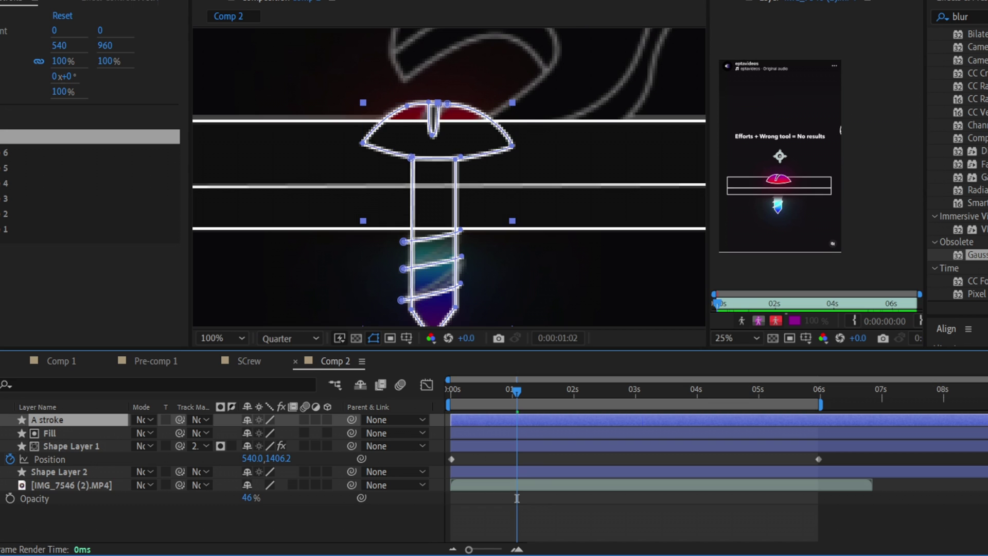
{"action": "left_click", "coordinate": [51, 446], "text": "shift"}
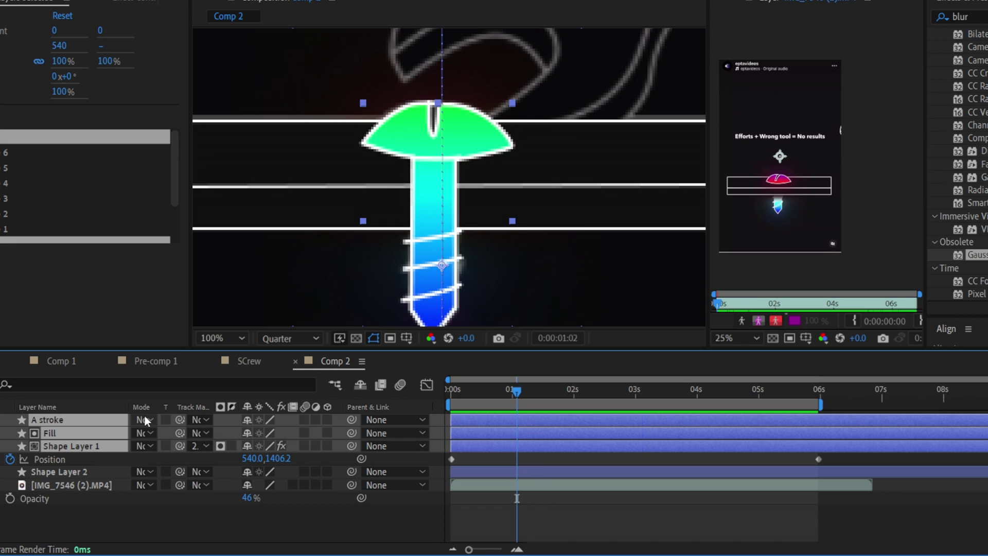
{"action": "right_click", "coordinate": [72, 446]}
{"action": "left_click", "coordinate": [113, 329]}
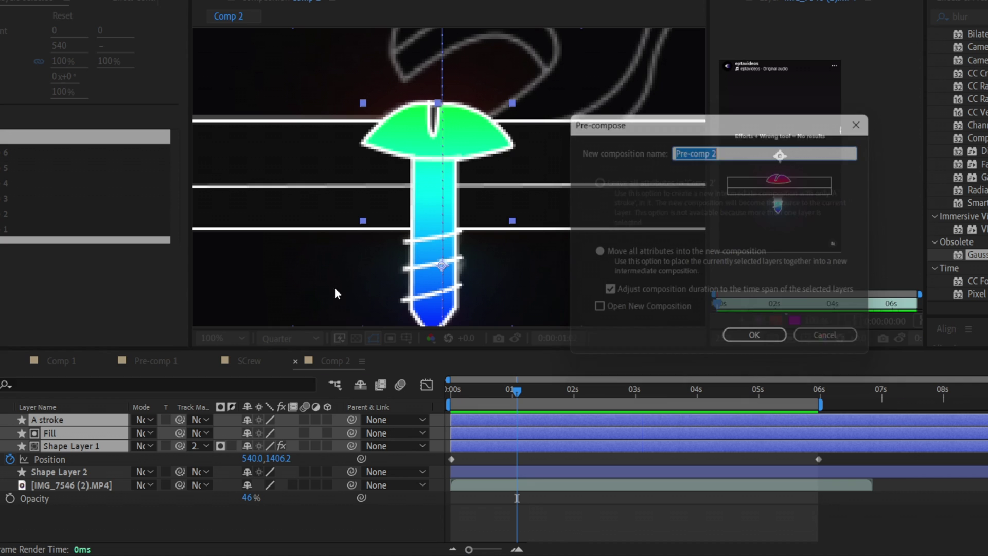
{"action": "left_click", "coordinate": [704, 254]}
{"action": "left_click", "coordinate": [760, 344]}
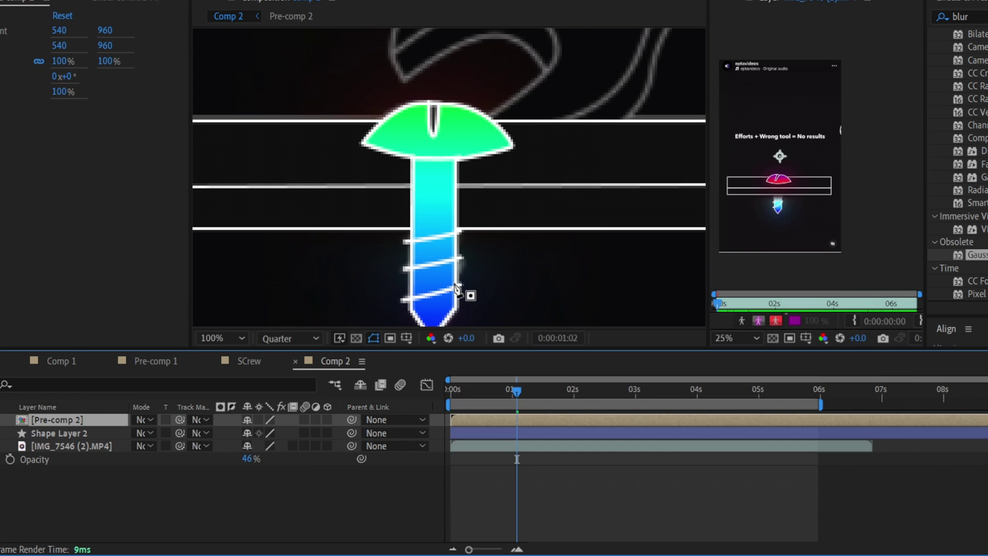
Draw a four-point Pen mask on the screw pre-comp around the shank between the head and the plank's lower edge
{"action": "left_click", "coordinate": [467, 163]}
{"action": "left_click", "coordinate": [405, 163]}
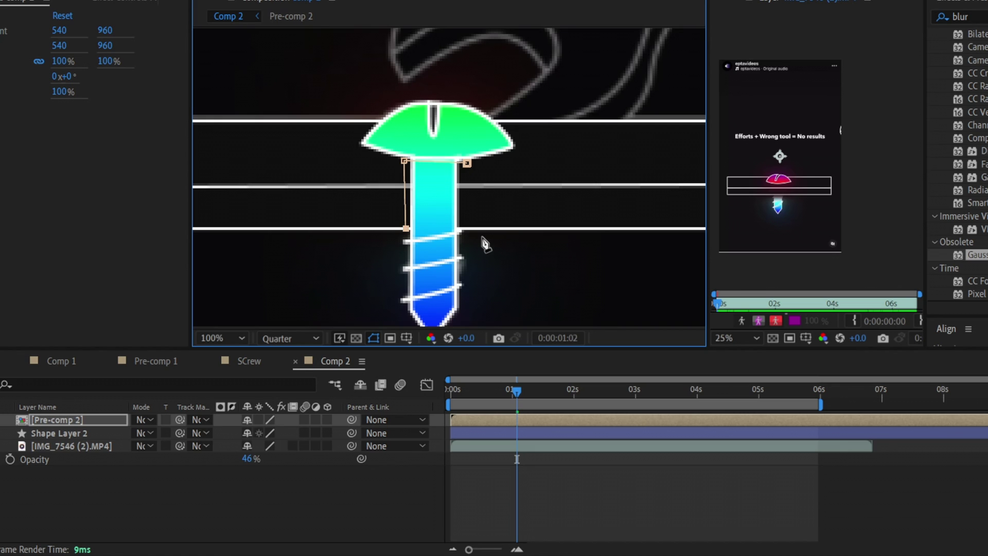
{"action": "left_click", "coordinate": [405, 161]}
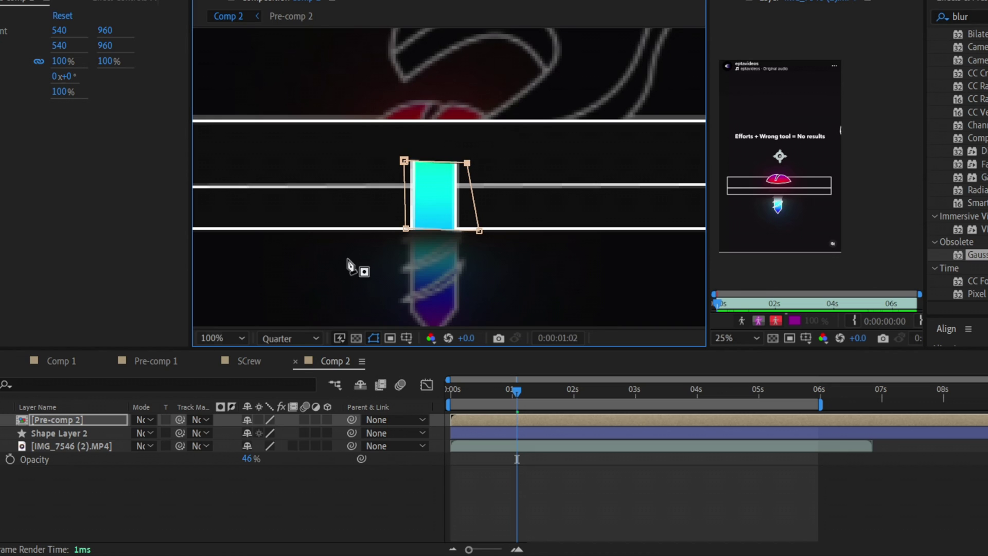
Set the screw pre-comp's mask mode to Subtract and inspect the plank area in the composition view
{"action": "left_click", "coordinate": [41, 419]}
{"action": "left_click", "coordinate": [1, 420]}
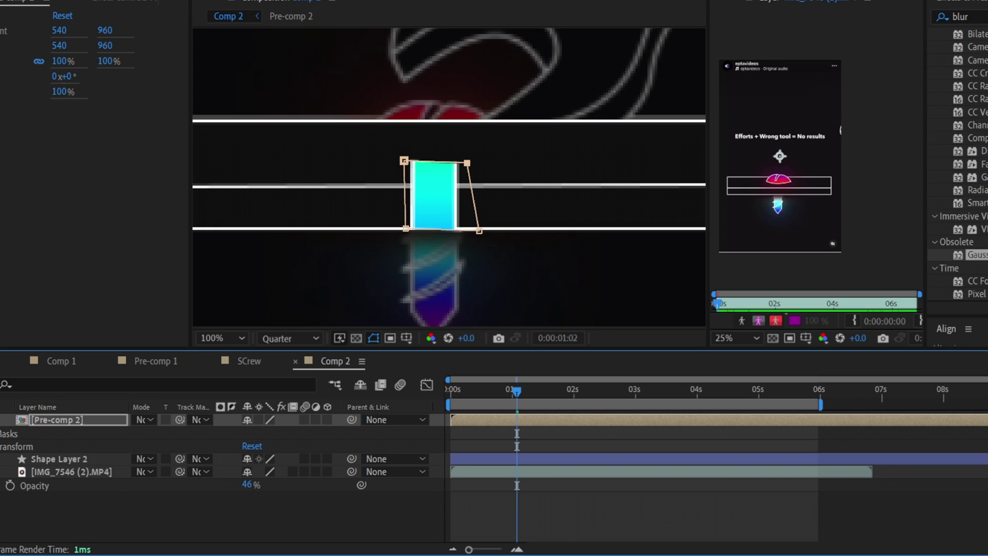
{"action": "left_click", "coordinate": [0, 434]}
{"action": "left_click", "coordinate": [254, 446]}
{"action": "left_click", "coordinate": [272, 305]}
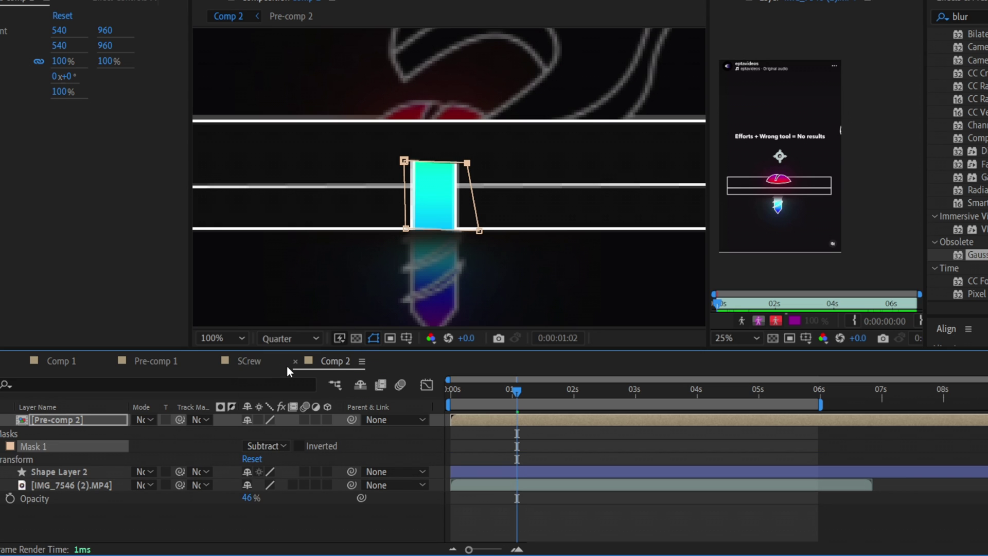
{"action": "left_click", "coordinate": [526, 279]}
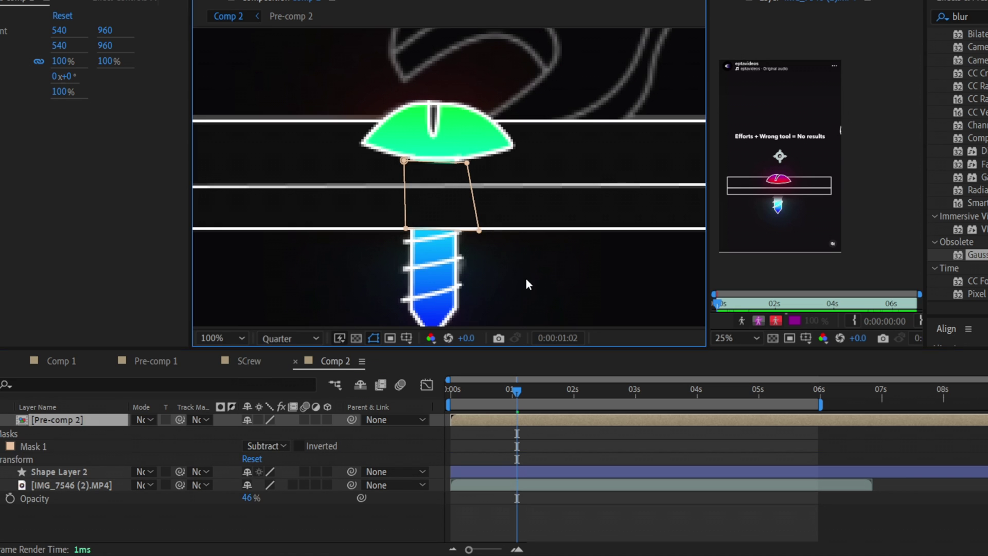
{"action": "scroll", "coordinate": [573, 267], "scroll_direction": "down", "scroll_amount": 4}
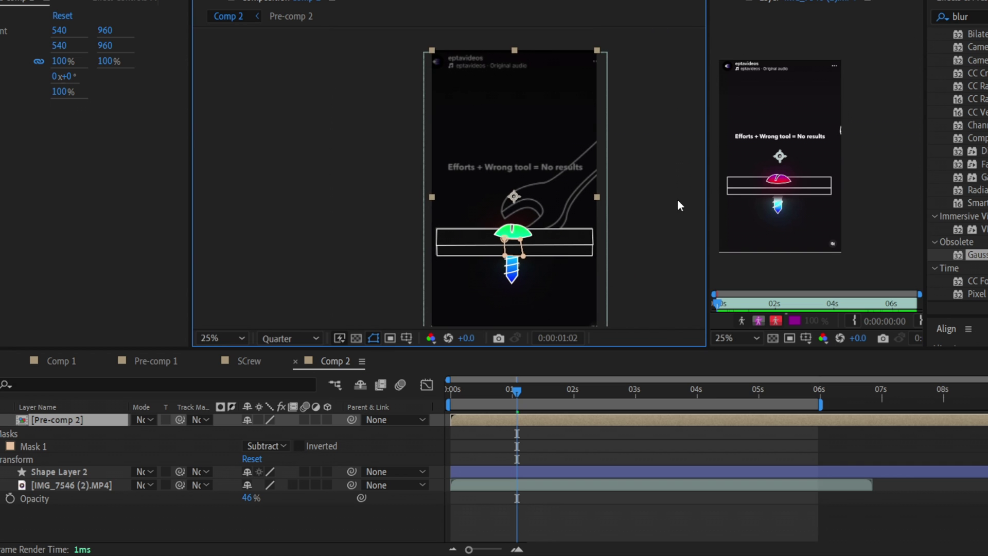
{"action": "left_click", "coordinate": [677, 199]}
{"action": "scroll", "coordinate": [535, 258], "scroll_direction": "up", "scroll_amount": 4}
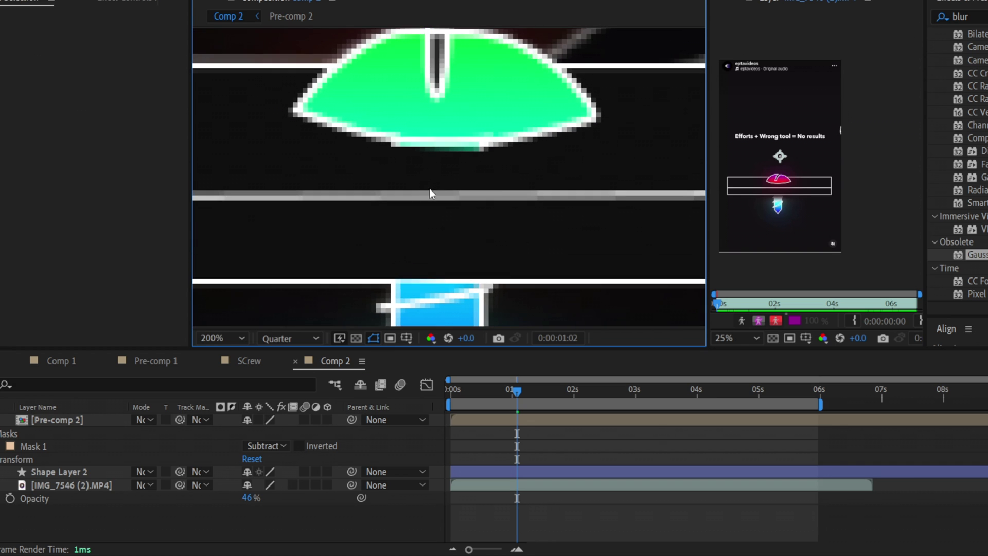
{"action": "left_click_drag", "start_coordinate": [522, 192], "coordinate": [477, 215]}
{"action": "scroll", "coordinate": [484, 199], "scroll_direction": "down", "scroll_amount": 2}
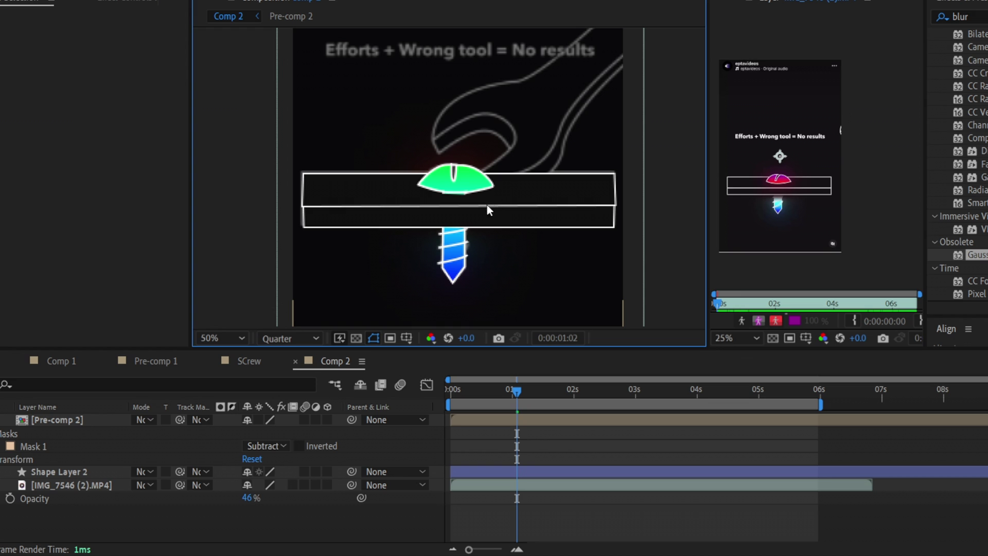
Trace the wrench's outline from the reference clip as a closed Pen path on a new shape layer, extending the handle beyond the frame
{"action": "left_click_drag", "start_coordinate": [525, 173], "coordinate": [497, 185]}
{"action": "scroll", "coordinate": [534, 139], "scroll_direction": "down", "scroll_amount": 2}
{"action": "scroll", "coordinate": [530, 176], "scroll_direction": "up", "scroll_amount": 2}
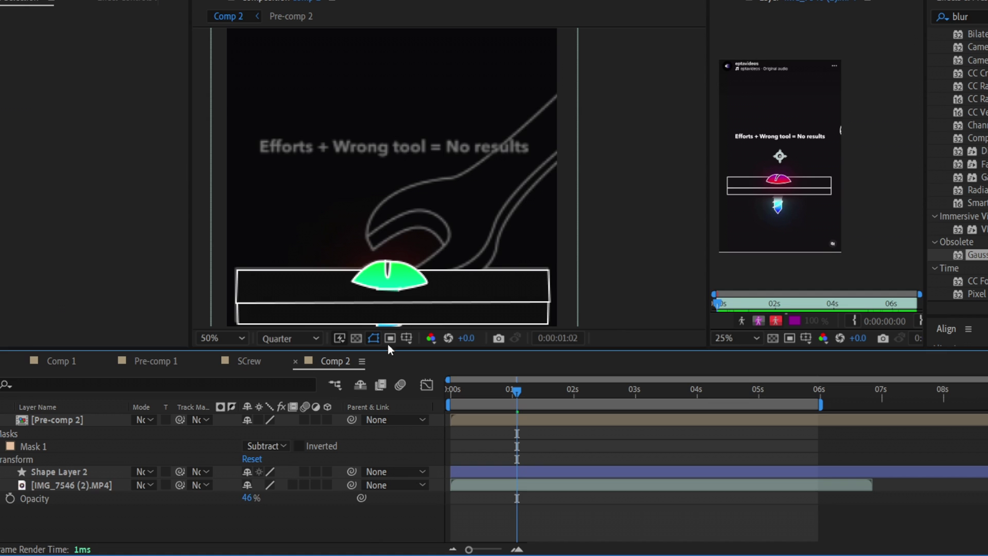
{"action": "left_click", "coordinate": [370, 219]}
{"action": "left_click_drag", "start_coordinate": [444, 200], "coordinate": [494, 234]}
{"action": "left_click", "coordinate": [409, 259]}
{"action": "left_click_drag", "start_coordinate": [507, 217], "coordinate": [510, 199]}
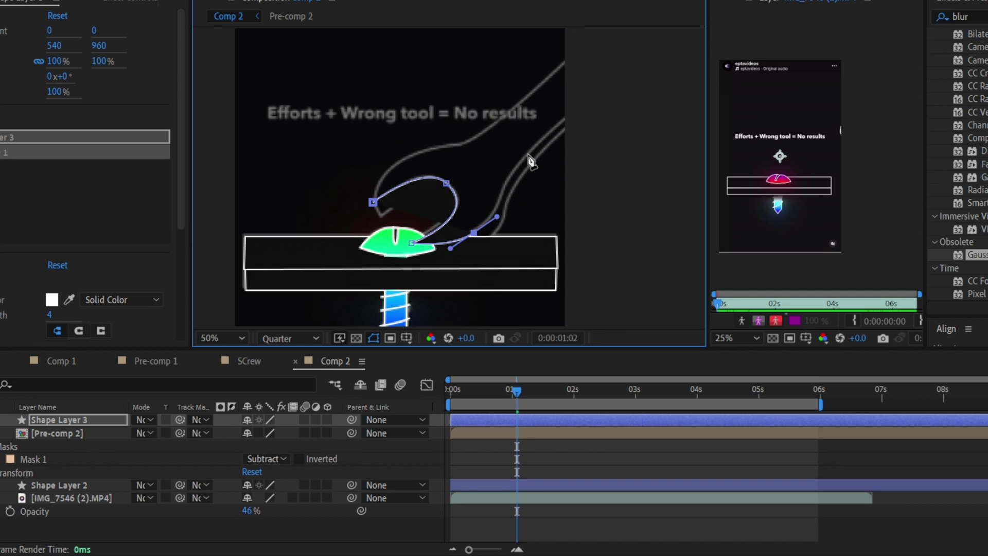
{"action": "left_click_drag", "start_coordinate": [529, 155], "coordinate": [545, 136]}
{"action": "left_click", "coordinate": [633, 61]}
{"action": "left_click_drag", "start_coordinate": [622, 87], "coordinate": [597, 187]}
{"action": "left_click", "coordinate": [459, 238]}
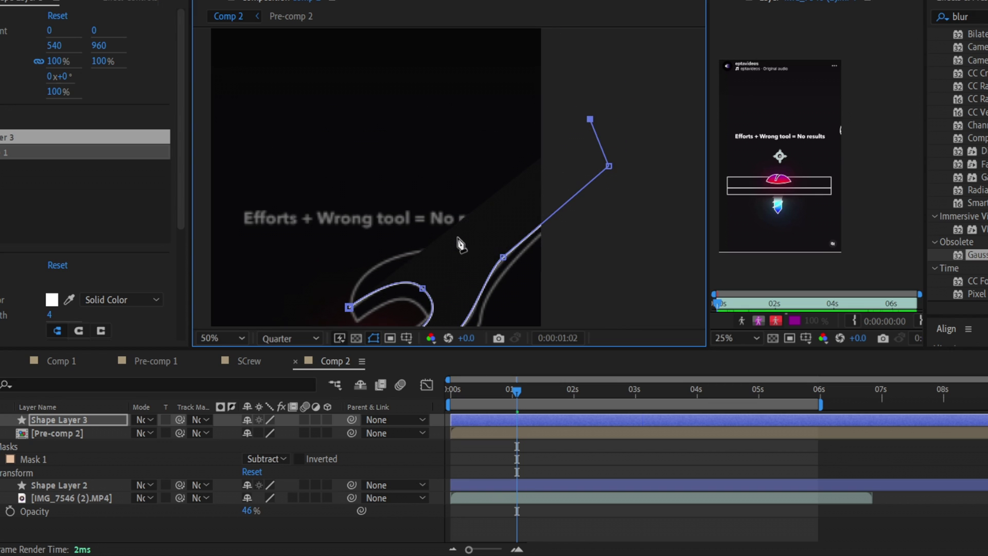
{"action": "left_click_drag", "start_coordinate": [412, 255], "coordinate": [360, 285]}
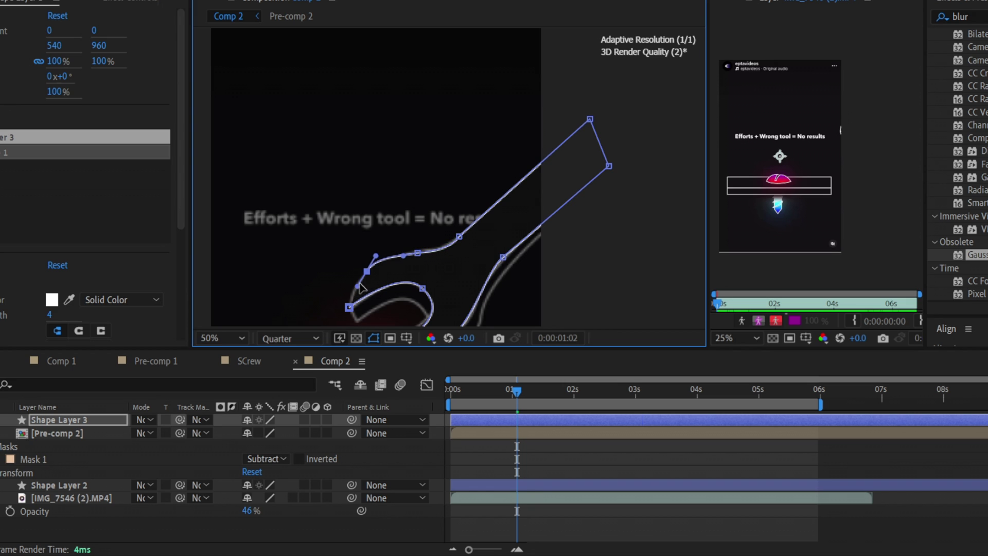
{"action": "left_click", "coordinate": [348, 308]}
Adjust the curve handle at the wrench's upper jaw so the outline follows the reference more closely
{"action": "scroll", "coordinate": [346, 304], "scroll_direction": "up", "scroll_amount": 2}
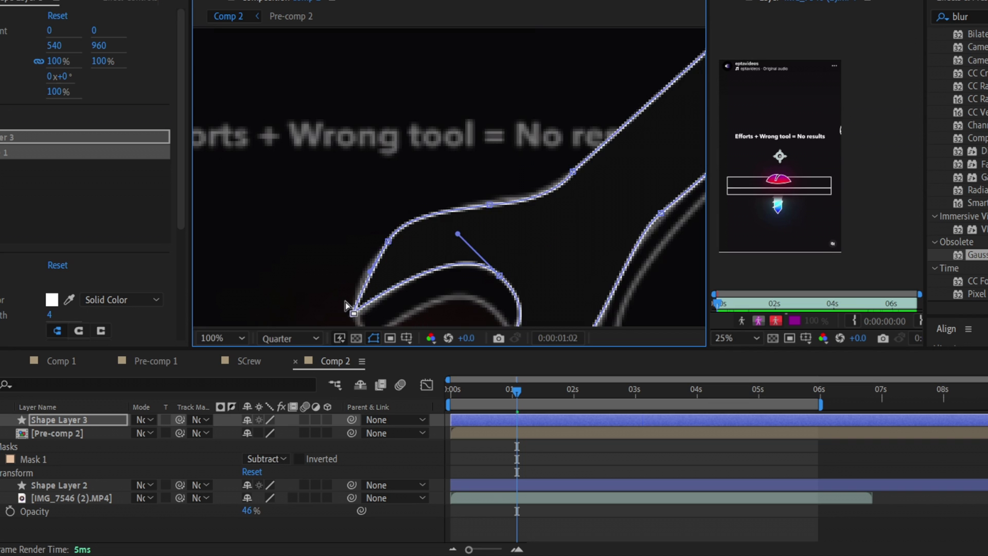
{"action": "left_click_drag", "start_coordinate": [393, 246], "coordinate": [369, 245]}
{"action": "scroll", "coordinate": [463, 242], "scroll_direction": "down", "scroll_amount": 1}
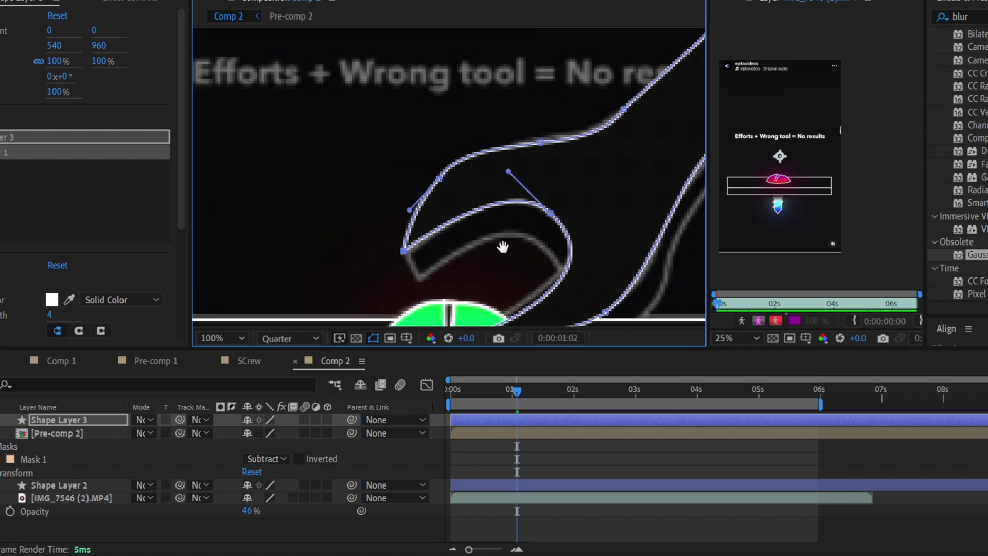
{"action": "left_click_drag", "start_coordinate": [503, 247], "coordinate": [466, 224]}
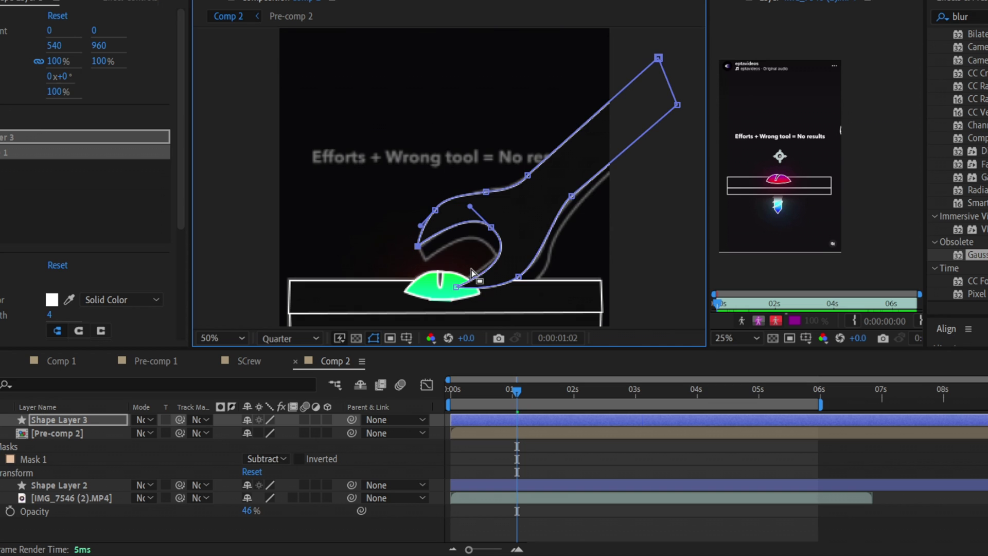
{"action": "scroll", "coordinate": [471, 270], "scroll_direction": "down", "scroll_amount": 2}
Delete the traced wrench shape layer from the composition
{"action": "left_click", "coordinate": [597, 242]}
{"action": "scroll", "coordinate": [557, 224], "scroll_direction": "down", "scroll_amount": 1}
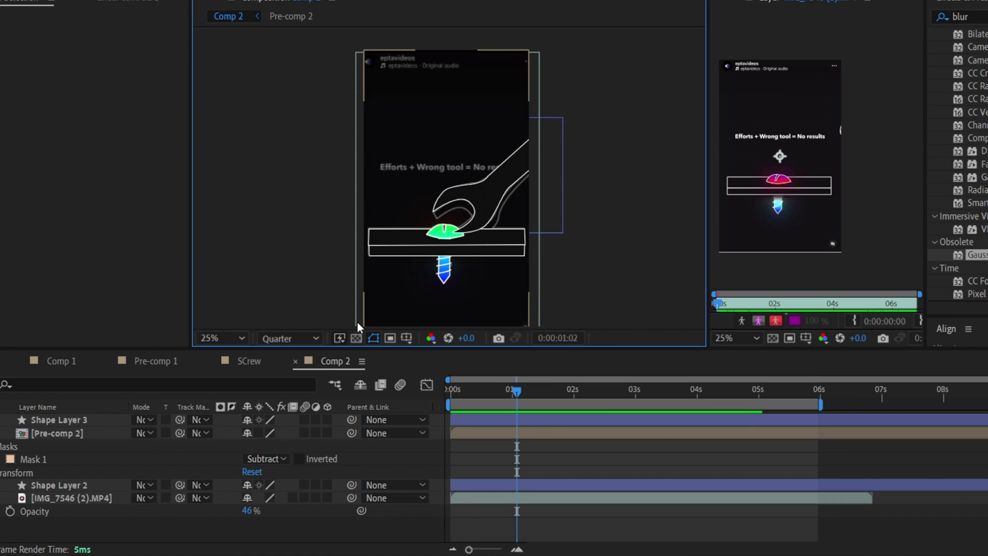
{"action": "key", "text": "Delete"}
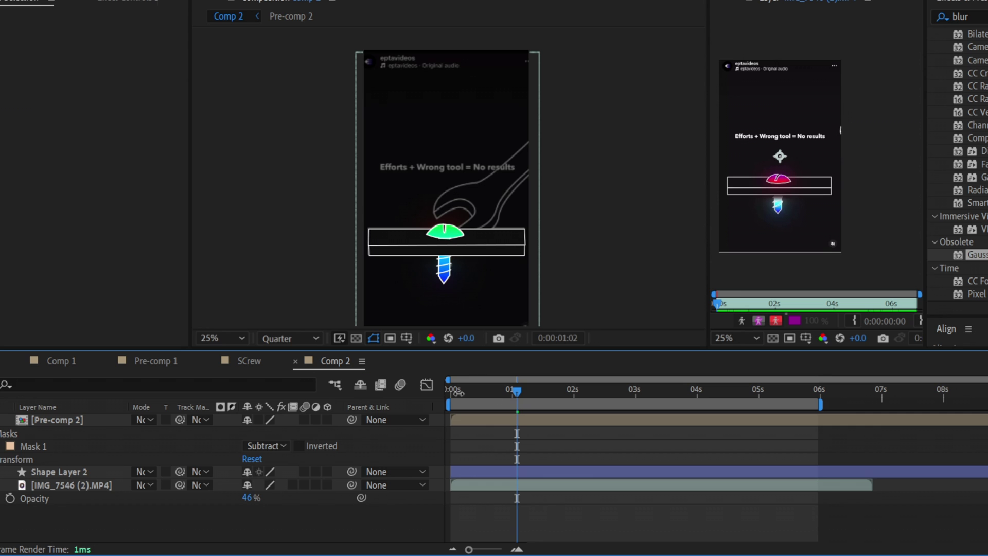
Go to 0:00:03:22 and examine the screwdriver in the reference clip
{"action": "left_click_drag", "start_coordinate": [495, 382], "coordinate": [692, 371]}
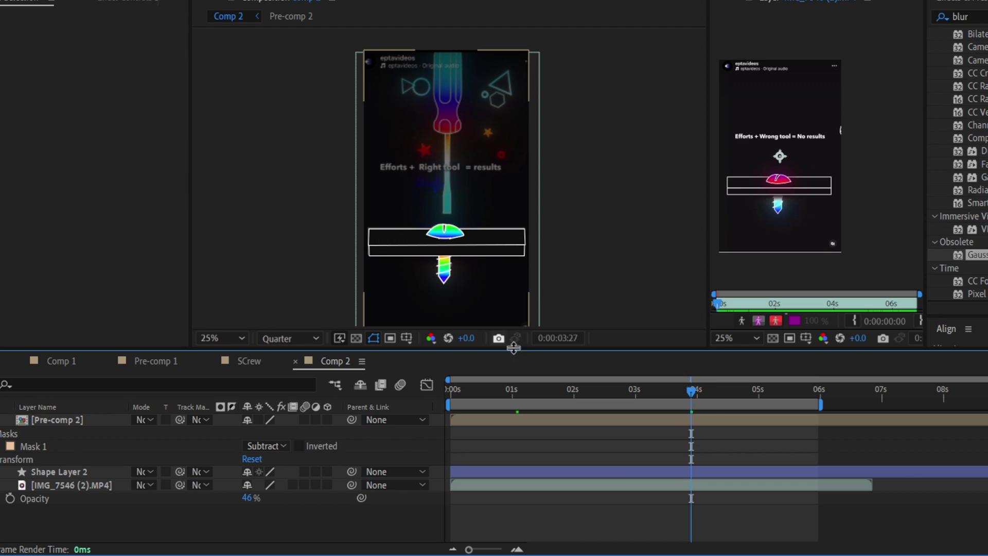
{"action": "left_click_drag", "start_coordinate": [630, 390], "coordinate": [676, 384]}
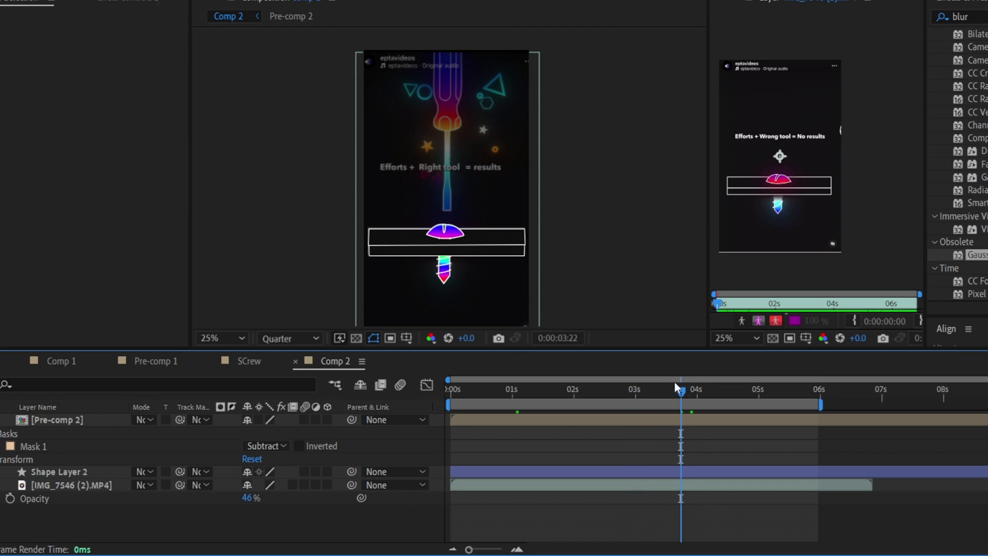
{"action": "scroll", "coordinate": [392, 189], "scroll_direction": "up", "scroll_amount": 2}
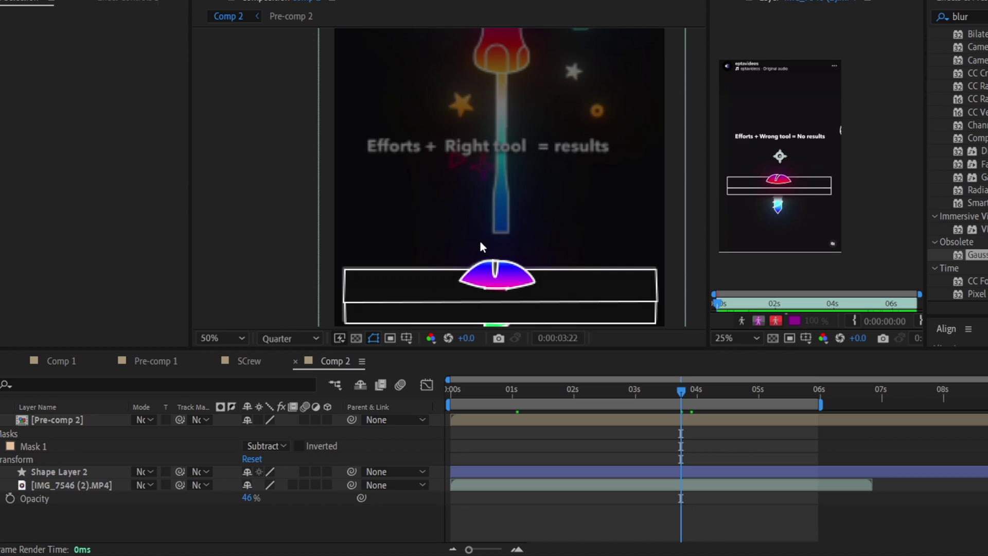
{"action": "scroll", "coordinate": [514, 237], "scroll_direction": "up", "scroll_amount": 5}
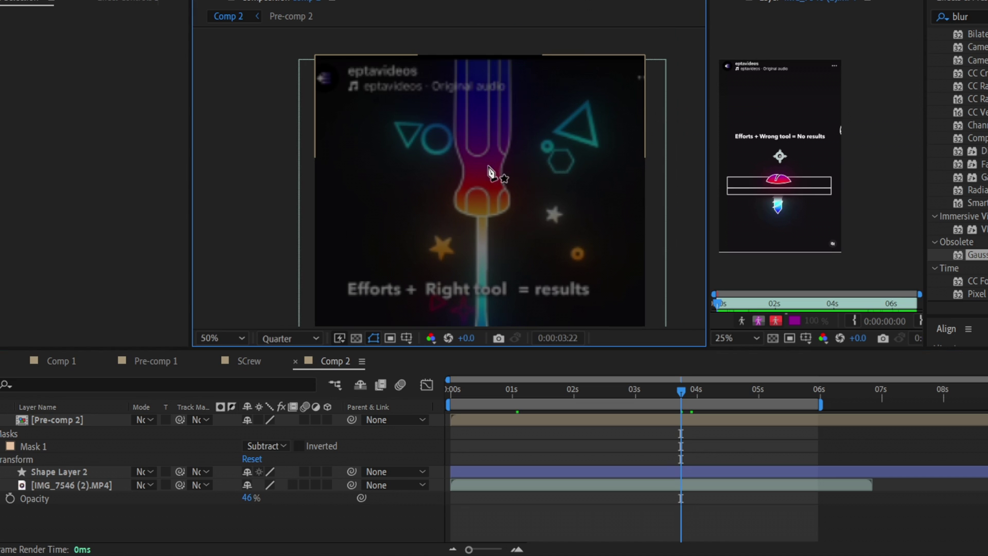
{"action": "scroll", "coordinate": [514, 227], "scroll_direction": "down", "scroll_amount": 2}
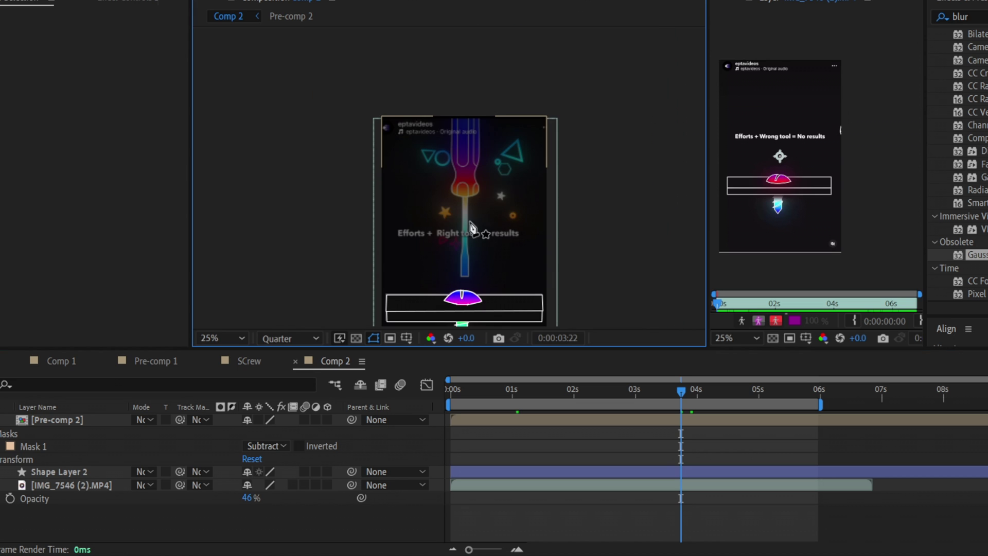
Open the SCrew composition from Comp 1 and scrub through it to examine the screwdriver outline and its animated rainbow fill
{"action": "left_click", "coordinate": [69, 363]}
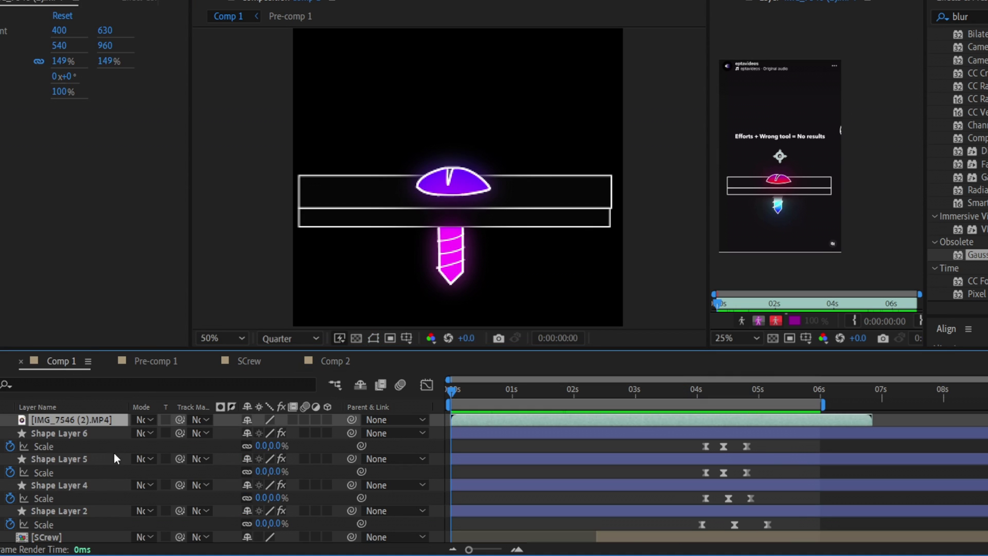
{"action": "scroll", "coordinate": [103, 453], "scroll_direction": "down", "scroll_amount": 3}
{"action": "double_click", "coordinate": [46, 470]}
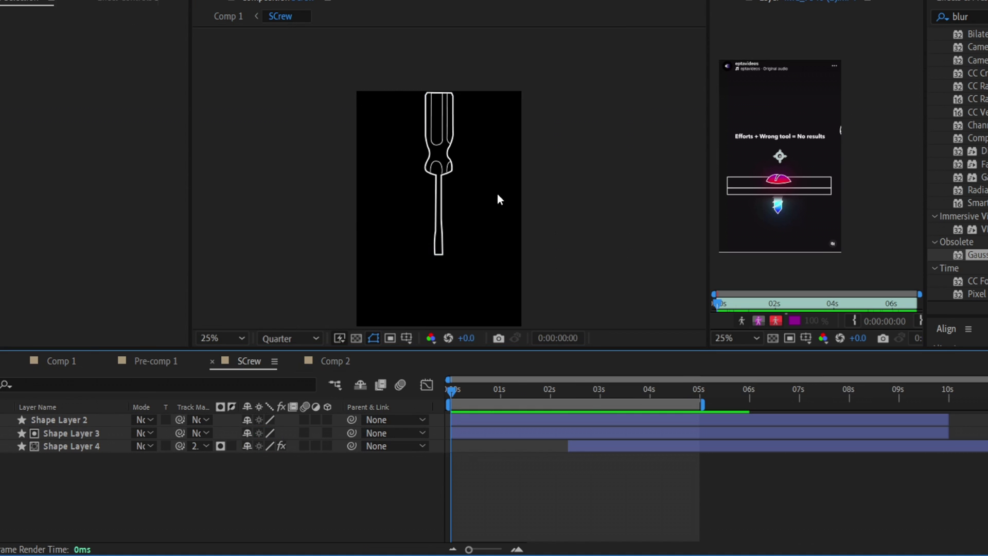
{"action": "scroll", "coordinate": [443, 200], "scroll_direction": "up", "scroll_amount": 1}
{"action": "scroll", "coordinate": [442, 199], "scroll_direction": "down", "scroll_amount": 1}
{"action": "left_click", "coordinate": [67, 446]}
{"action": "left_click_drag", "start_coordinate": [567, 389], "coordinate": [572, 389]}
{"action": "key", "text": "ctrl+shift+a"}
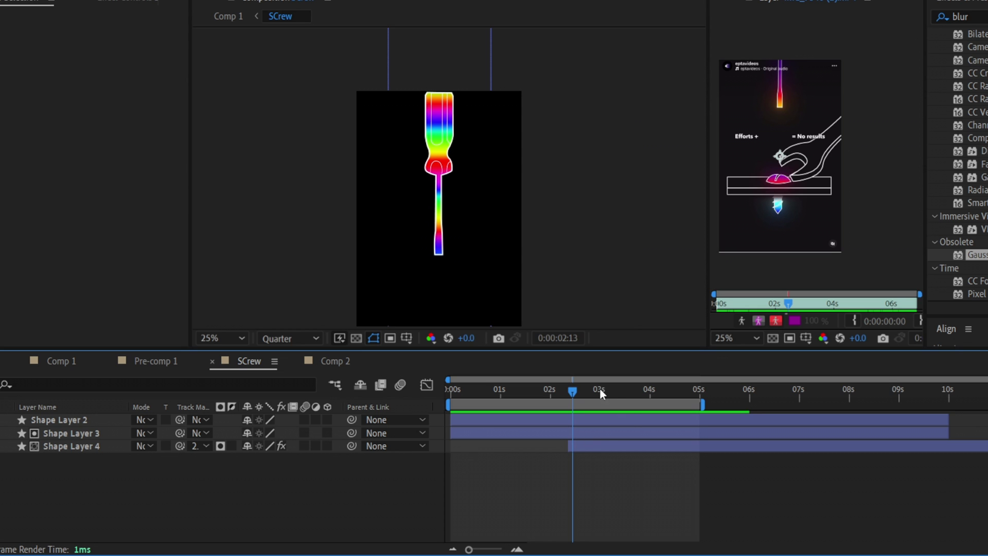
{"action": "left_click_drag", "start_coordinate": [597, 389], "coordinate": [667, 392]}
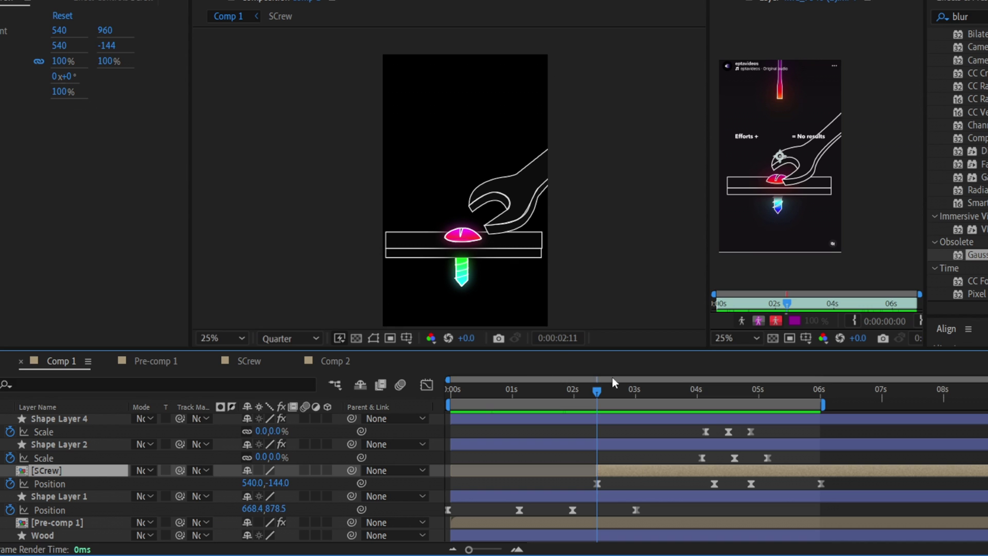
Review the SCrew layer's Position keyframes in Comp 1, scrubbing to 0:00:04:08
{"action": "left_click", "coordinate": [65, 484]}
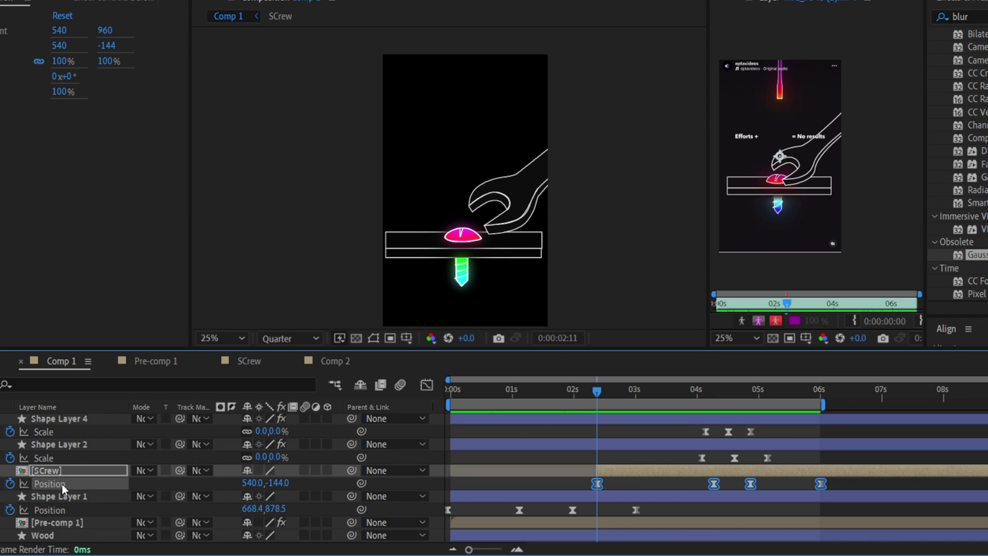
{"action": "left_click_drag", "start_coordinate": [689, 397], "coordinate": [712, 399]}
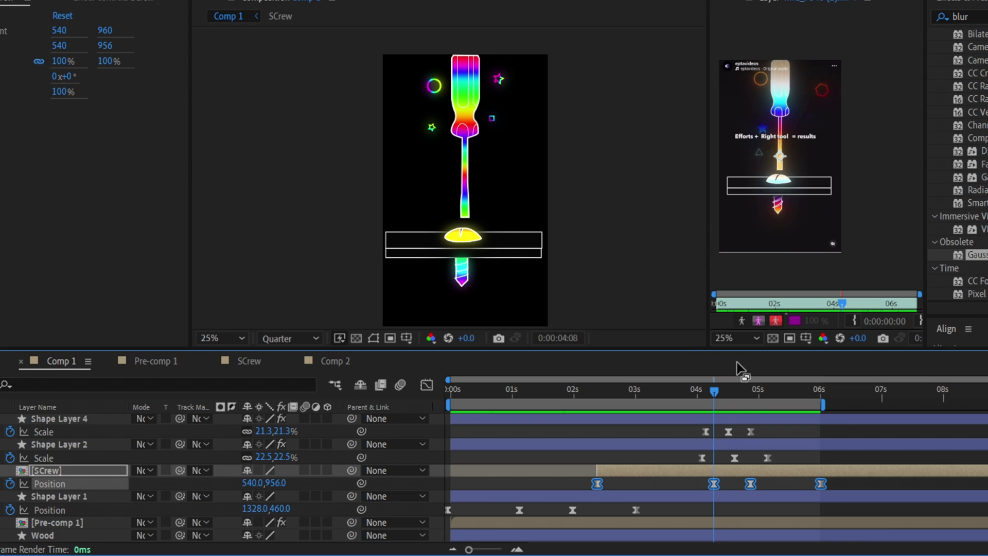
Go to 0:00:04:13 in Comp 1 and examine the glowing circle, square and stars around the screwdriver
{"action": "mouse_move", "coordinate": [724, 390]}
{"action": "left_mouse_down"}
{"action": "mouse_move", "coordinate": [817, 388]}
{"action": "mouse_move", "coordinate": [586, 388]}
{"action": "mouse_move", "coordinate": [724, 388]}
{"action": "left_mouse_up"}
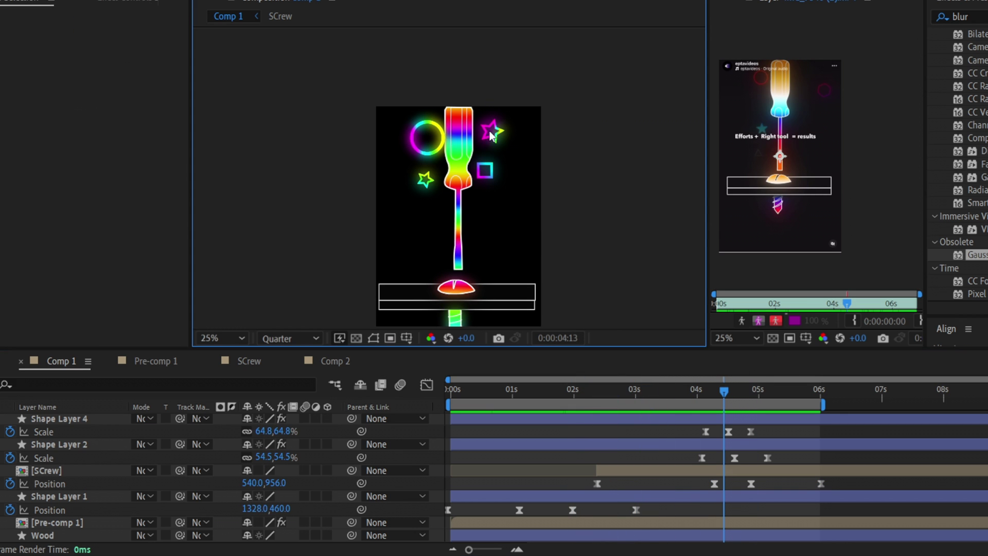
{"action": "scroll", "coordinate": [471, 137], "scroll_direction": "up", "scroll_amount": 2}
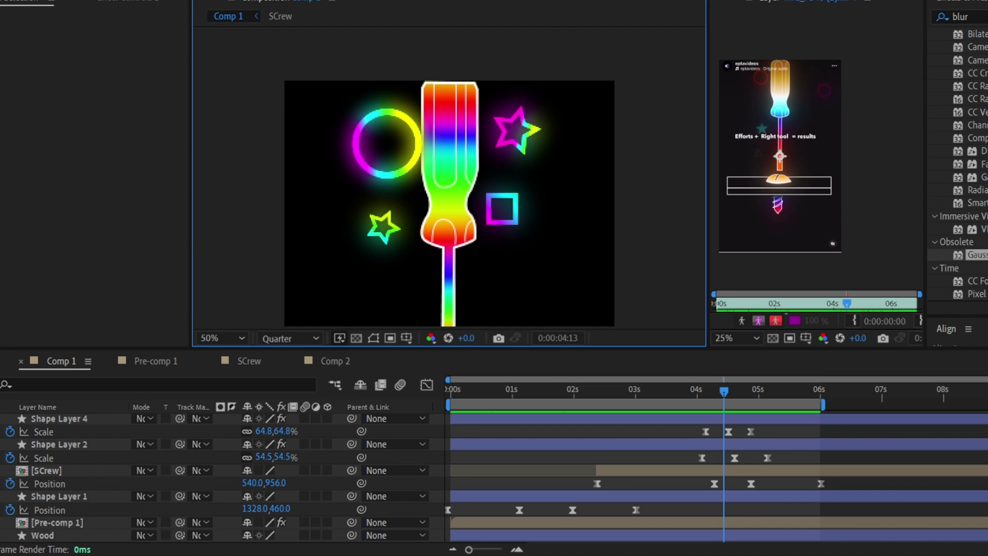
{"action": "left_click", "coordinate": [125, 1]}
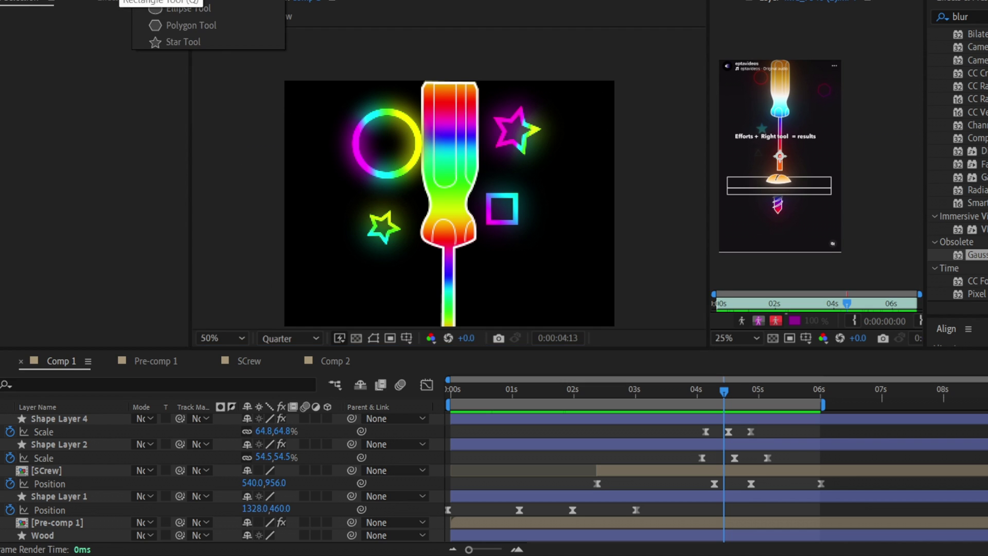
{"action": "left_click", "coordinate": [201, 28]}
{"action": "left_click", "coordinate": [202, 33]}
{"action": "key", "text": "ctrl+z"}
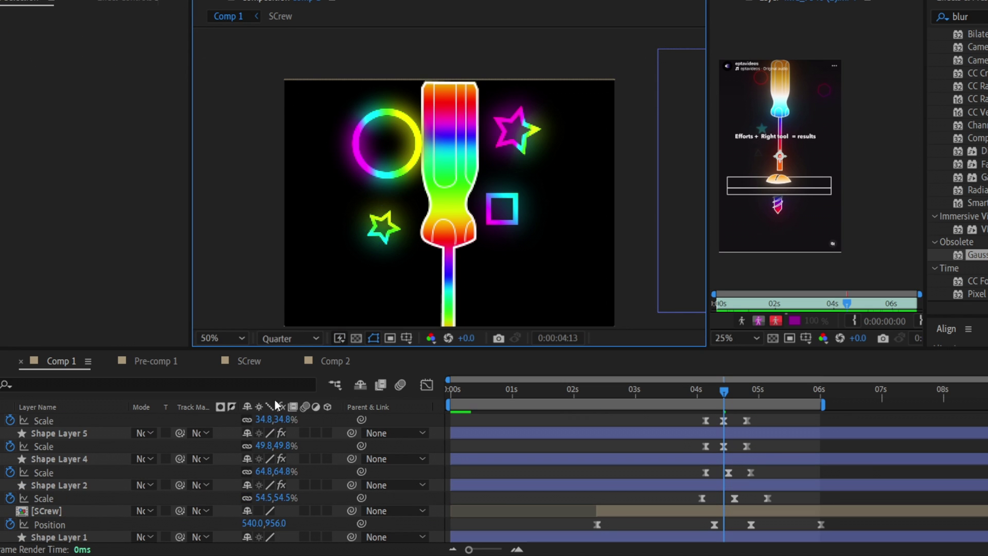
Draw a five-pointed star on a new shape layer in the upper part of Comp 2
{"action": "left_click", "coordinate": [324, 361]}
{"action": "left_click_drag", "start_coordinate": [441, 149], "coordinate": [437, 119]}
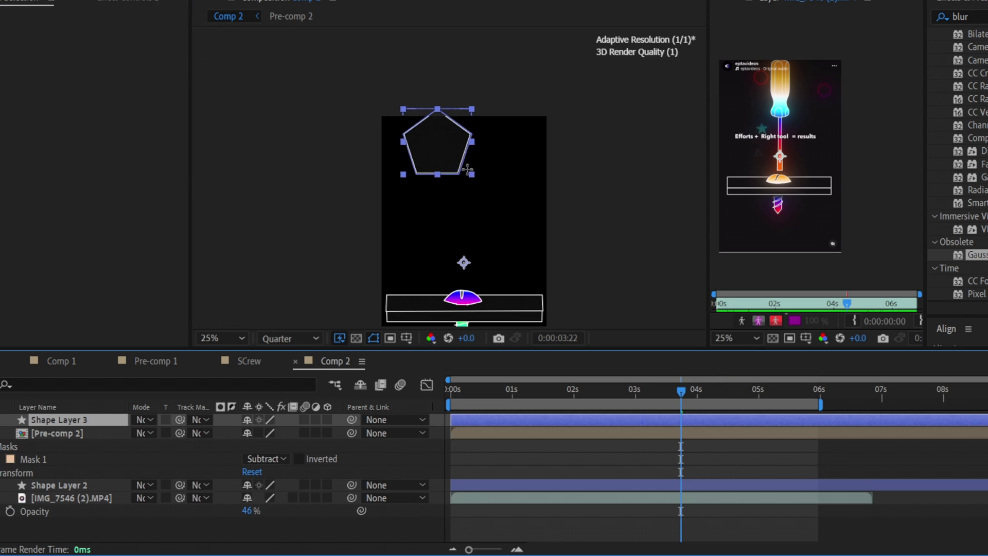
{"action": "key", "text": "ctrl+z"}
{"action": "left_click", "coordinate": [131, 1]}
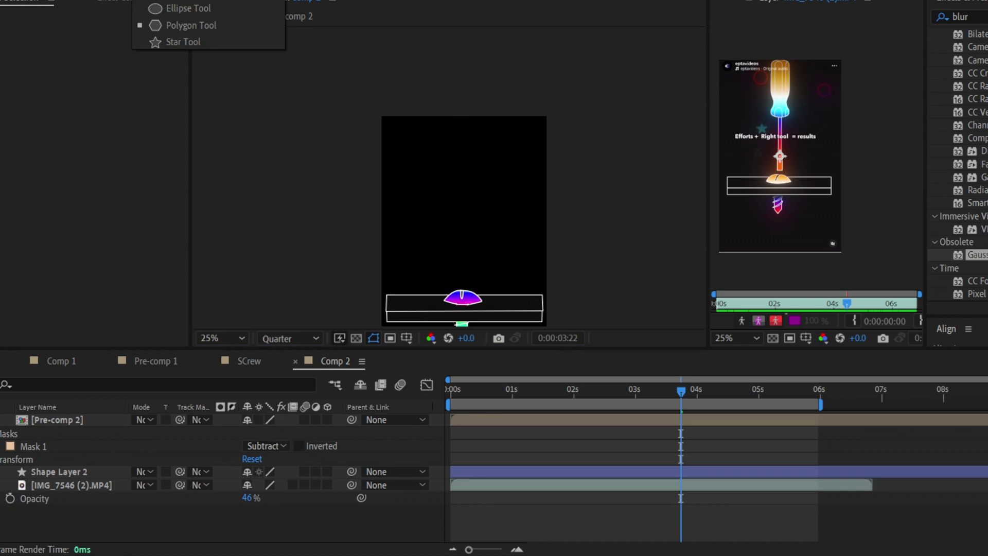
{"action": "left_click", "coordinate": [184, 44]}
{"action": "left_click_drag", "start_coordinate": [425, 136], "coordinate": [447, 160]}
{"action": "key", "text": "v"}
Set the star's fill to none and thicken its white stroke
{"action": "left_click", "coordinate": [463, 1]}
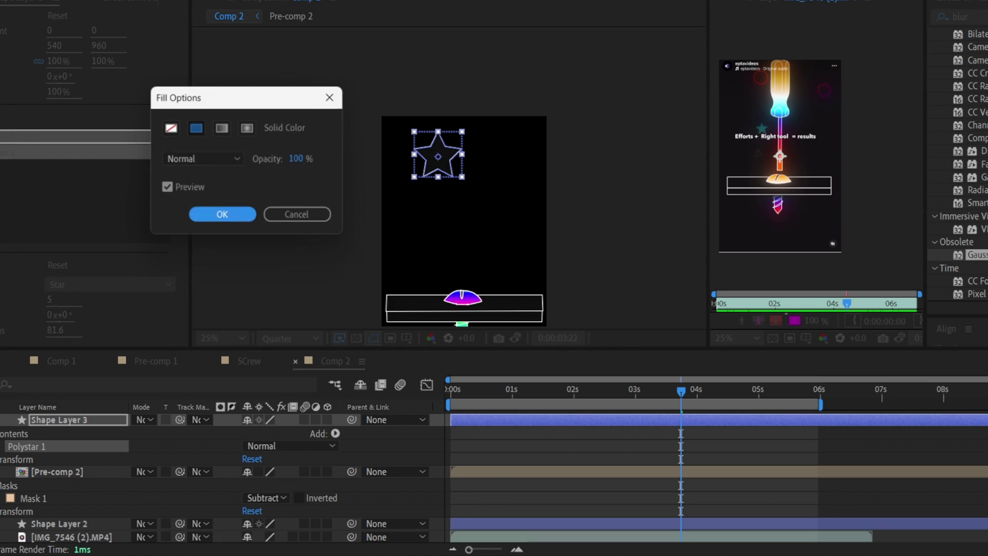
{"action": "left_click", "coordinate": [171, 128]}
{"action": "left_click", "coordinate": [215, 217]}
{"action": "scroll", "coordinate": [466, 77], "scroll_direction": "up", "scroll_amount": 2}
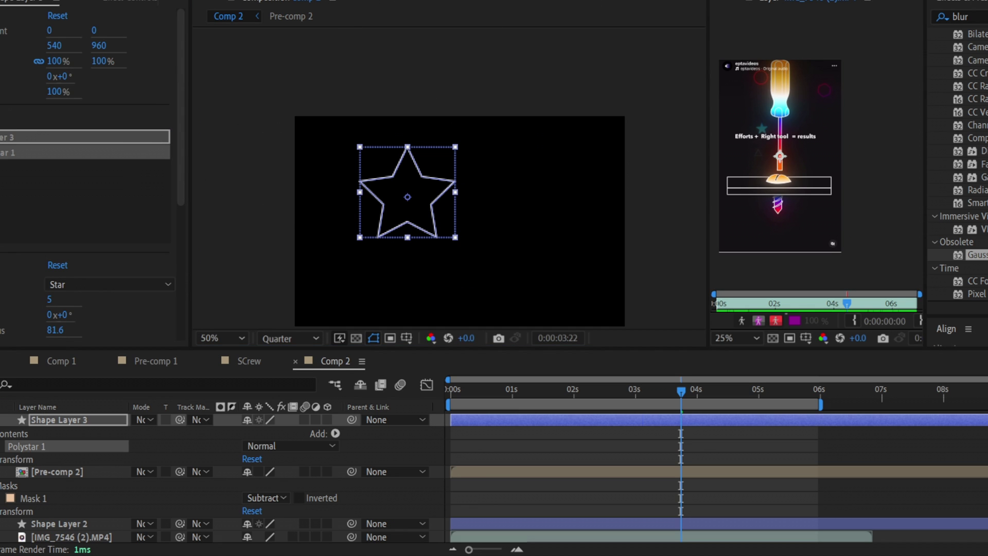
{"action": "key", "text": "Return"}
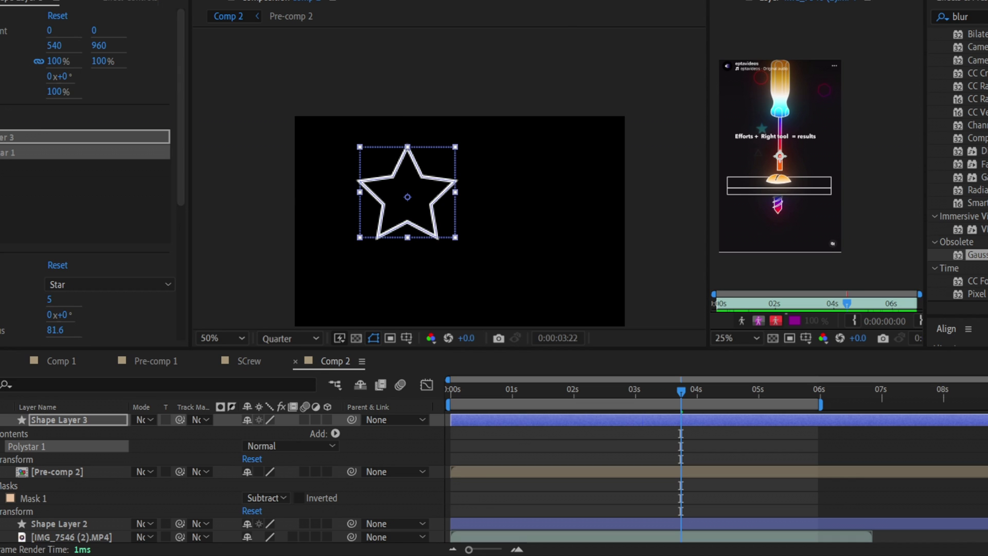
{"action": "left_click_drag", "start_coordinate": [474, 0], "coordinate": [479, 0]}
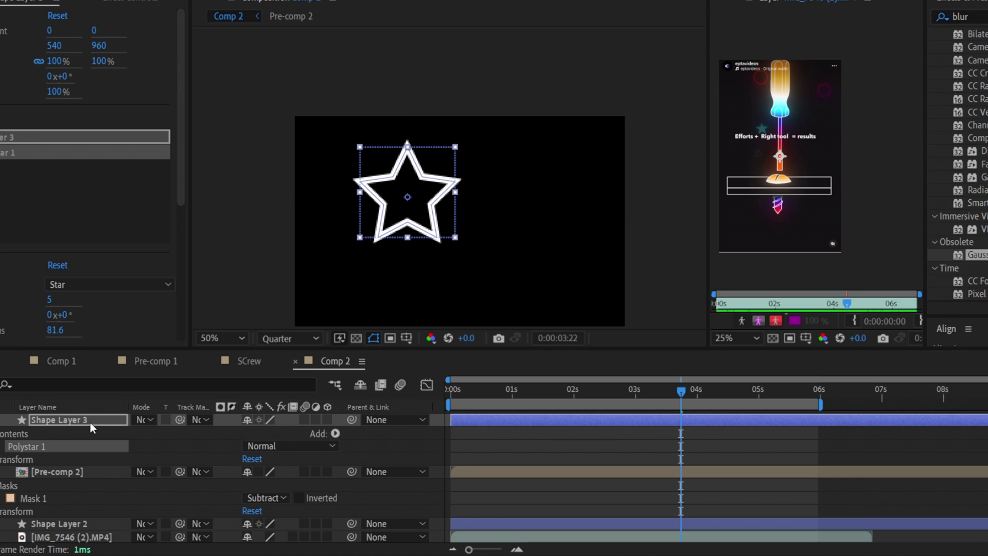
Scale the star layer to 69% and centre its anchor point on the star
{"action": "key", "text": "s"}
{"action": "left_click_drag", "start_coordinate": [280, 432], "coordinate": [262, 432]}
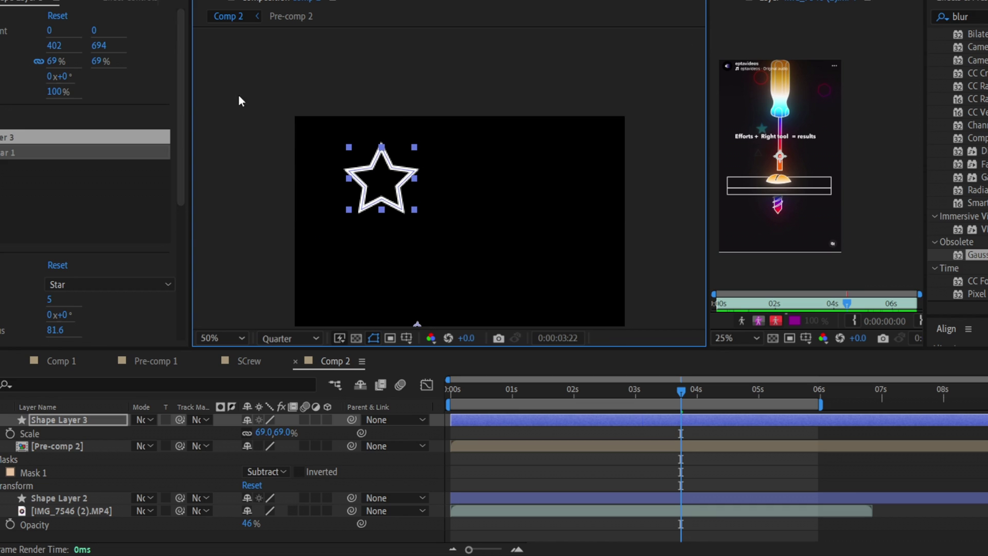
{"action": "left_click_drag", "start_coordinate": [376, 189], "coordinate": [377, 190]}
{"action": "key", "text": "ctrl+alt+Home"}
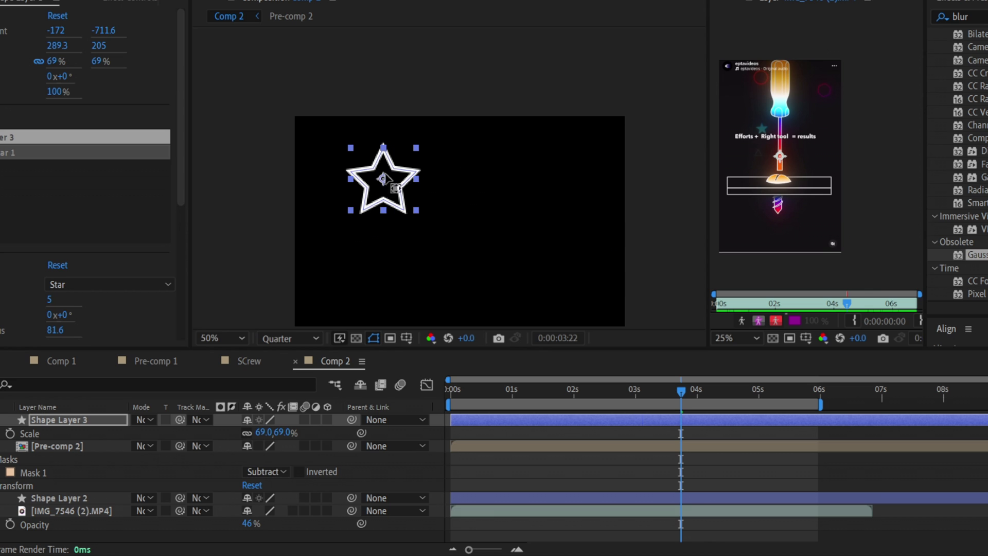
{"action": "scroll", "coordinate": [381, 185], "scroll_direction": "up", "scroll_amount": 2}
{"action": "scroll", "coordinate": [383, 188], "scroll_direction": "up", "scroll_amount": 1}
{"action": "scroll", "coordinate": [394, 186], "scroll_direction": "down", "scroll_amount": 1}
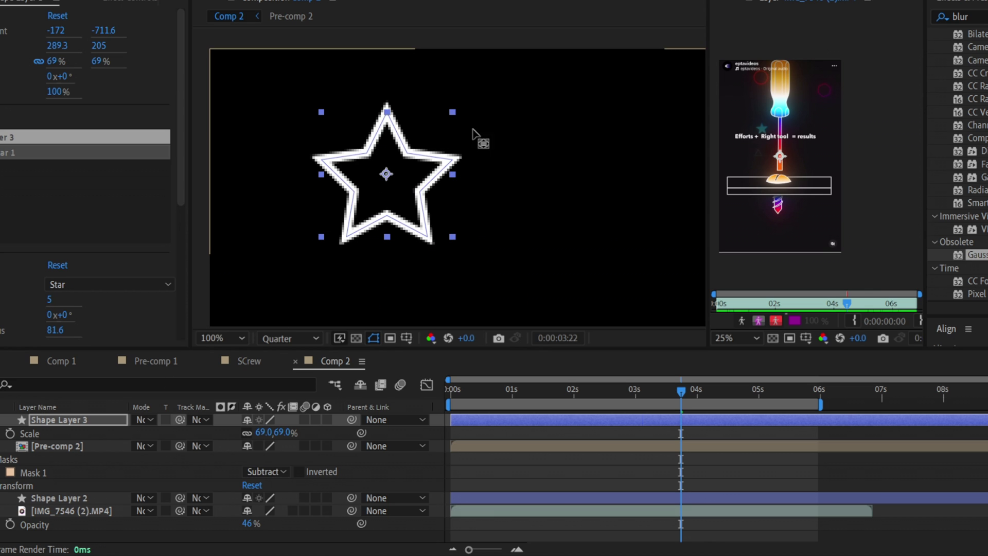
{"action": "key", "text": "v"}
{"action": "left_click", "coordinate": [403, 165]}
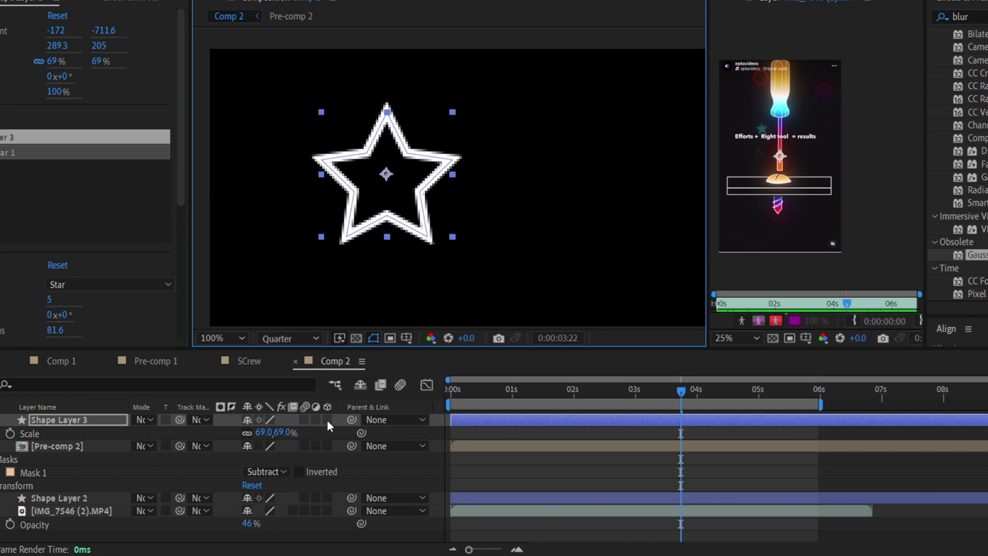
Add a 69% Scale keyframe to the star layer and place it about midway between 3 and 4 seconds
{"action": "left_click", "coordinate": [646, 392]}
{"action": "key", "text": "s"}
{"action": "key", "text": "p"}
{"action": "key", "text": "s"}
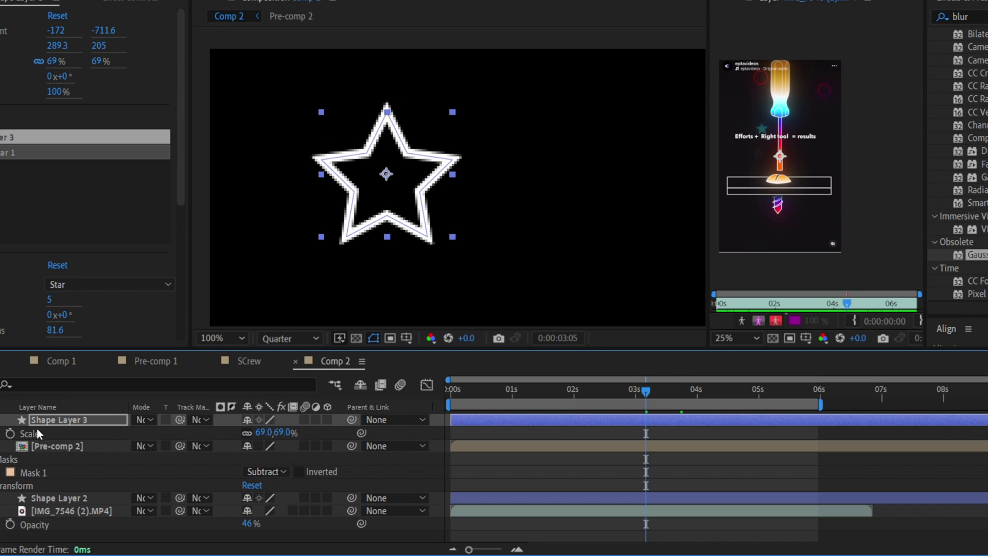
{"action": "left_click", "coordinate": [10, 434]}
{"action": "right_click", "coordinate": [664, 432]}
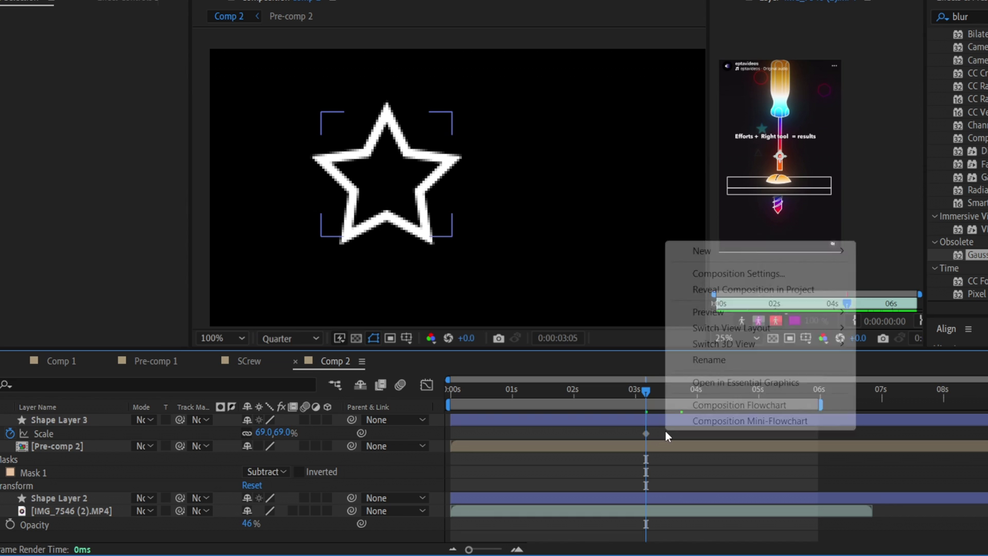
{"action": "left_click_drag", "start_coordinate": [647, 434], "coordinate": [667, 434]}
Add 0% Scale keyframes to the star layer at 0:00:03:00 and 0:00:04:00
{"action": "left_click", "coordinate": [636, 392]}
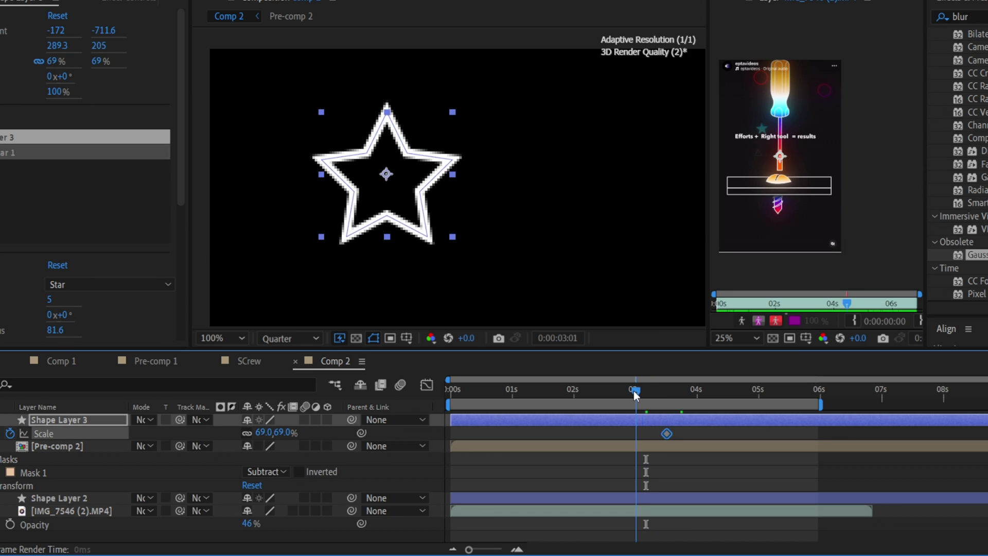
{"action": "left_click", "coordinate": [272, 434]}
{"action": "type", "text": "0"}
{"action": "key", "text": "Return"}
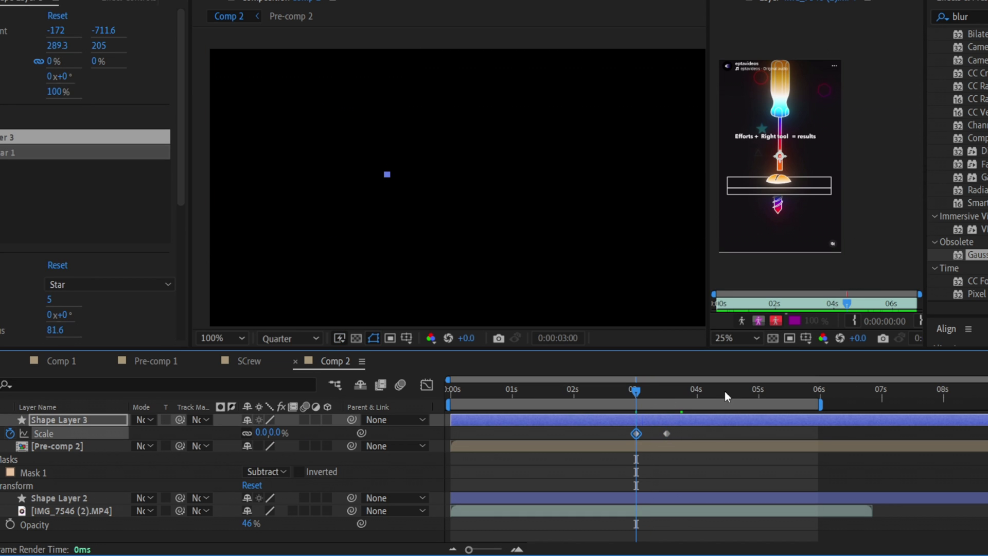
{"action": "left_click", "coordinate": [697, 391]}
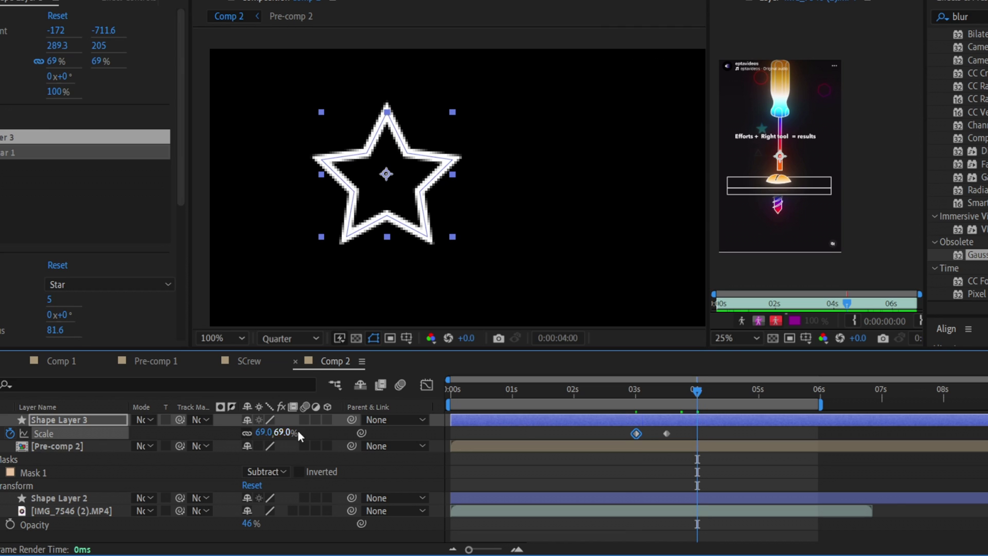
{"action": "key", "text": "ctrl+c"}
{"action": "key", "text": "ctrl+v"}
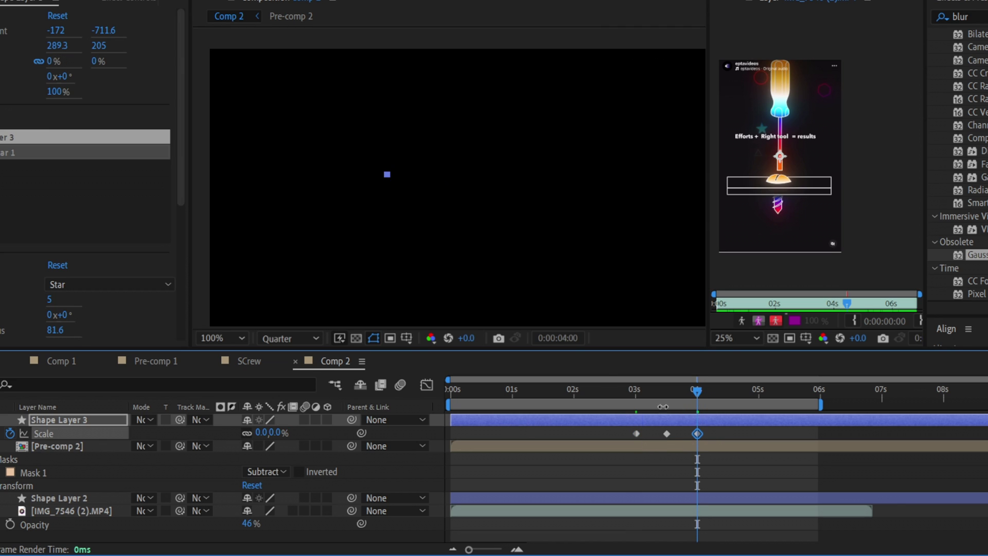
Apply Easy Ease to the star's three Scale keyframes and preview the animation
{"action": "scroll", "coordinate": [545, 303], "scroll_direction": "down", "scroll_amount": 2}
{"action": "left_click", "coordinate": [632, 390]}
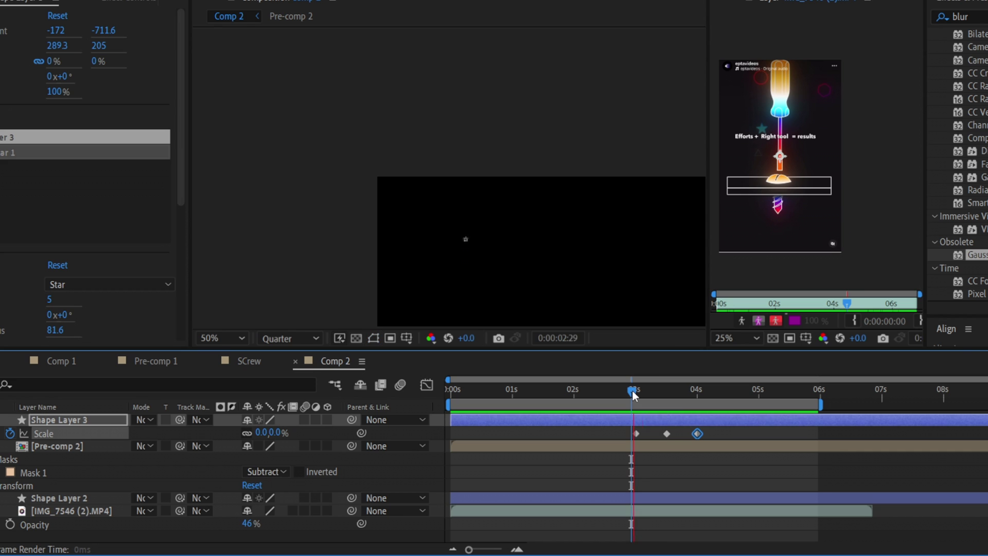
{"action": "left_click_drag", "start_coordinate": [632, 390], "coordinate": [703, 391]}
{"action": "left_click_drag", "start_coordinate": [708, 428], "coordinate": [630, 435]}
{"action": "key", "text": "F9"}
{"action": "left_click", "coordinate": [634, 391]}
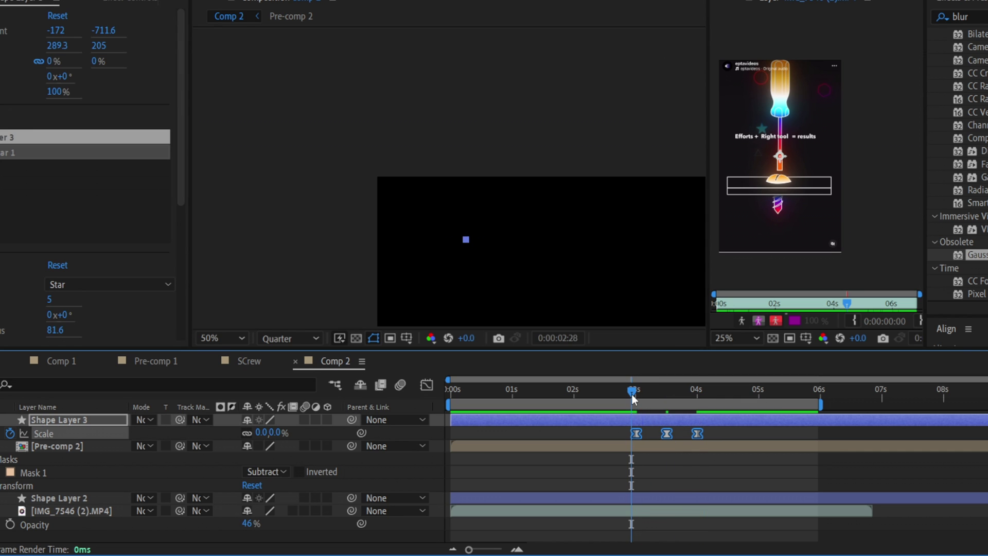
{"action": "key", "text": "space"}
{"action": "key", "text": "space"}
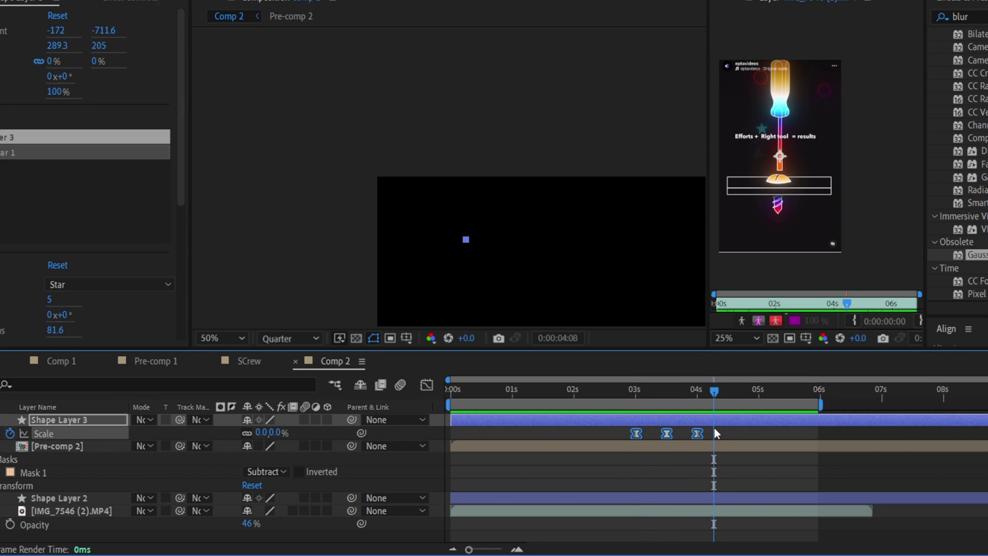
Look up the Easy Ease option for the star's Scale keyframes and replay the animation from just before 3 seconds
{"action": "left_click_drag", "start_coordinate": [668, 390], "coordinate": [640, 391]}
{"action": "right_click", "coordinate": [636, 434]}
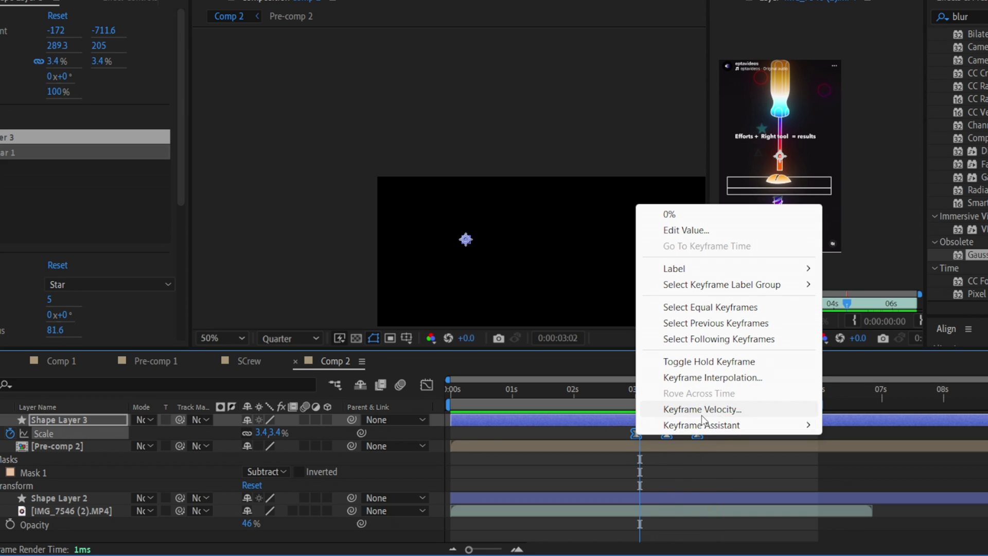
{"action": "mouse_move", "coordinate": [705, 426]}
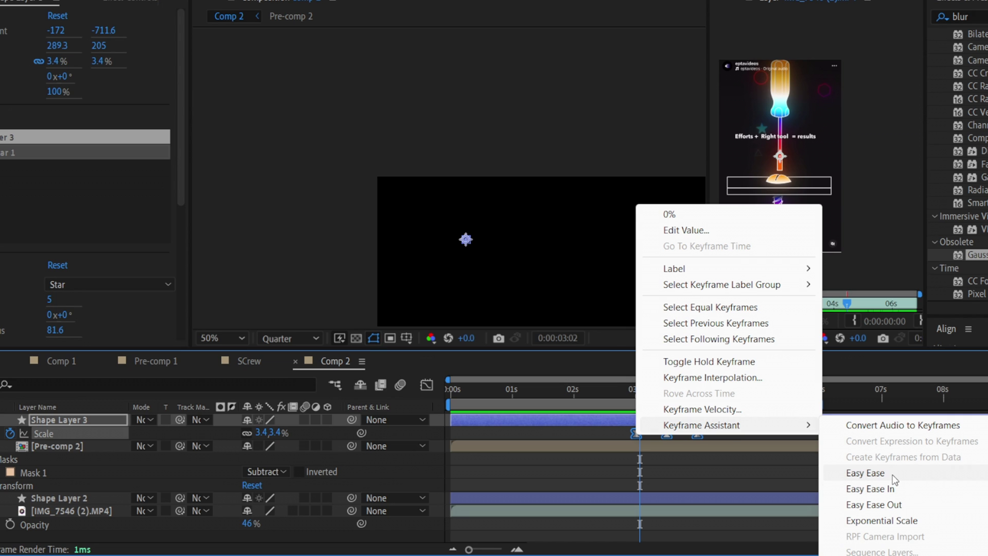
{"action": "left_click", "coordinate": [584, 419]}
{"action": "left_click", "coordinate": [628, 392]}
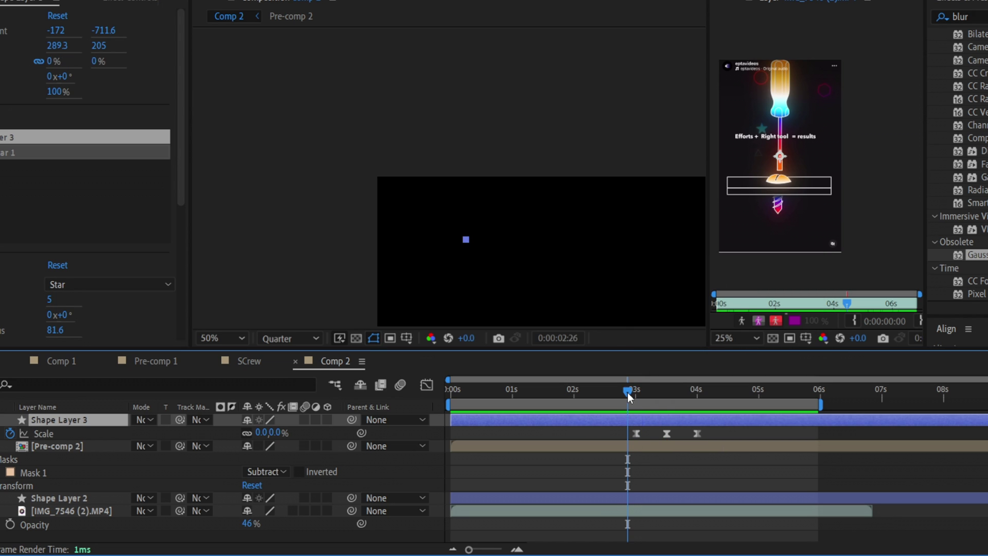
{"action": "key", "text": "space"}
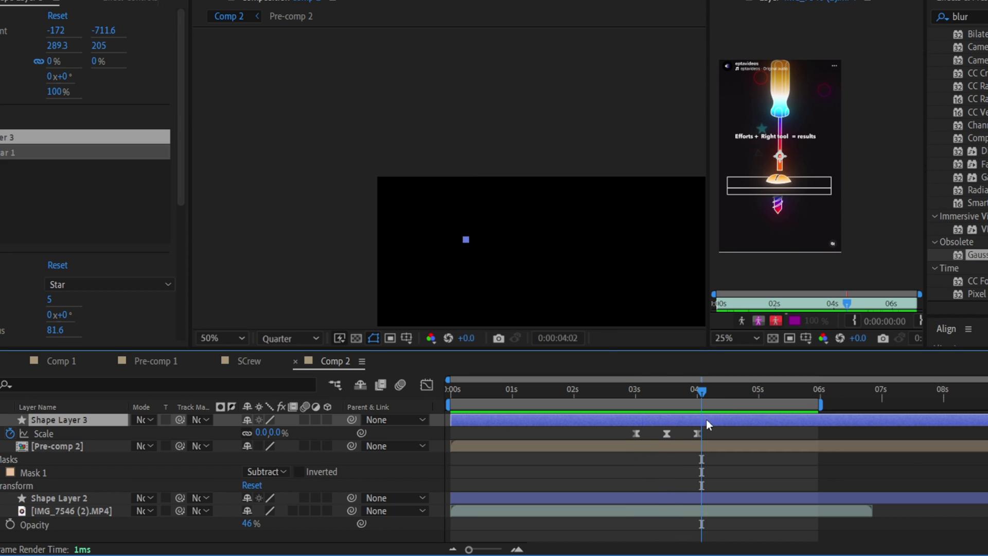
At 0:00:03:18, try a linear gradient on the star's stroke and stretch the gradient diagonally across the star
{"action": "left_click", "coordinate": [672, 392]}
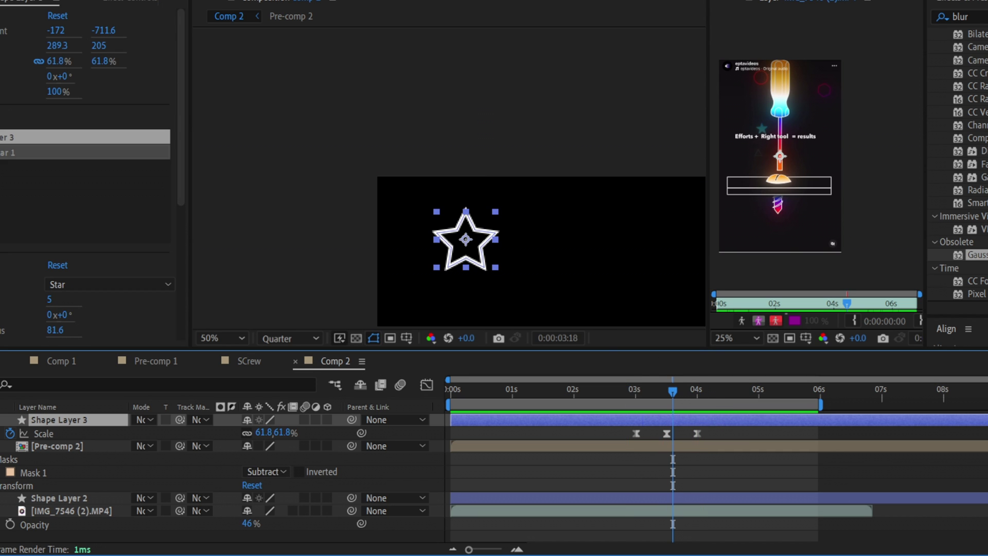
{"action": "left_click", "coordinate": [330, 1]}
{"action": "left_click", "coordinate": [223, 128]}
{"action": "left_click", "coordinate": [223, 216]}
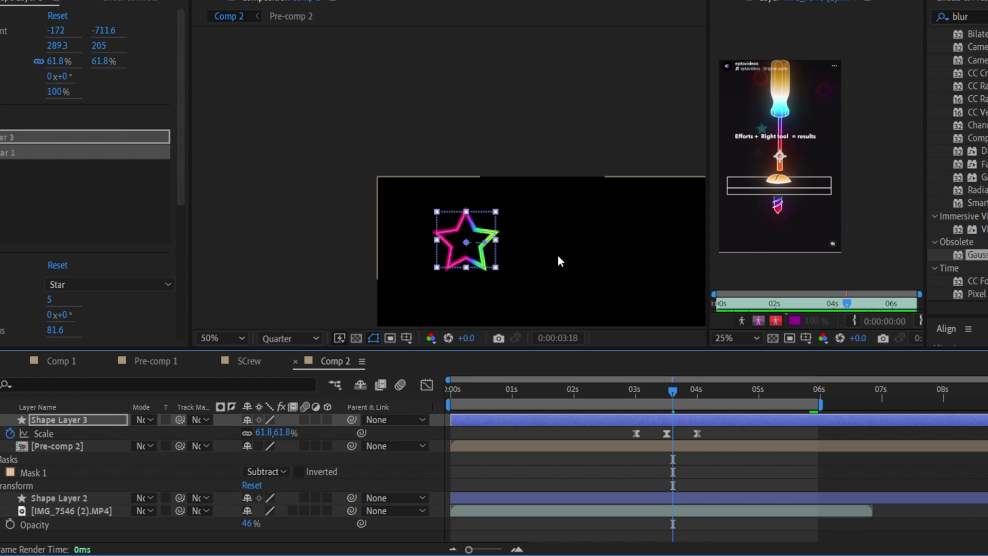
{"action": "left_click_drag", "start_coordinate": [446, 257], "coordinate": [437, 266]}
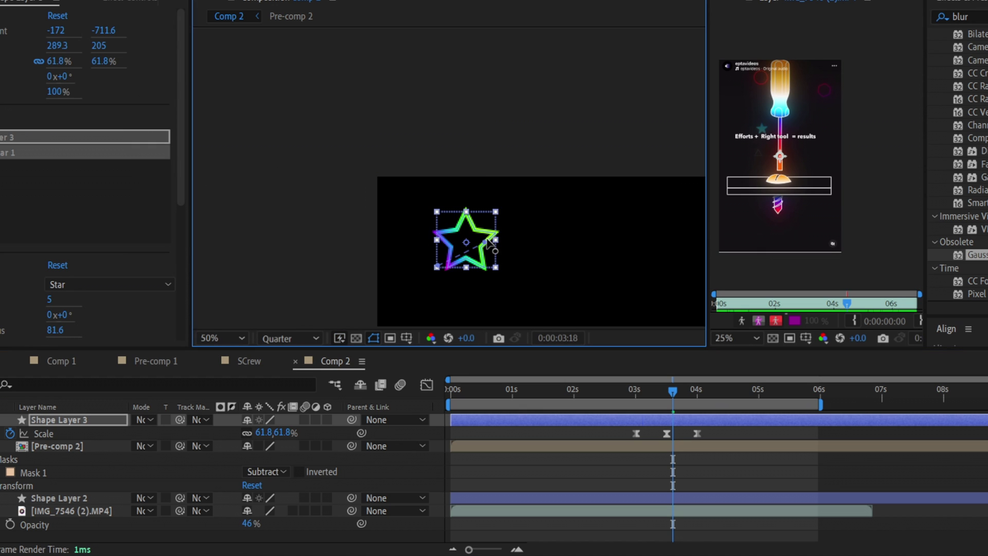
{"action": "left_click_drag", "start_coordinate": [484, 243], "coordinate": [504, 226]}
Change the star's stroke to a solid red colour and inspect the star without its selection outline
{"action": "left_click", "coordinate": [484, 1]}
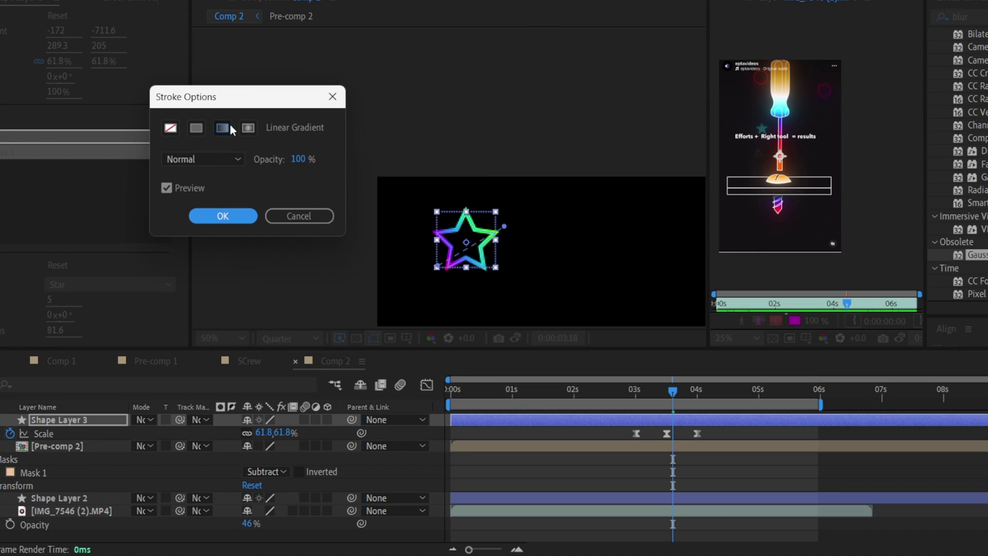
{"action": "left_click", "coordinate": [196, 130]}
{"action": "left_click", "coordinate": [222, 215]}
{"action": "left_click", "coordinate": [507, 1]}
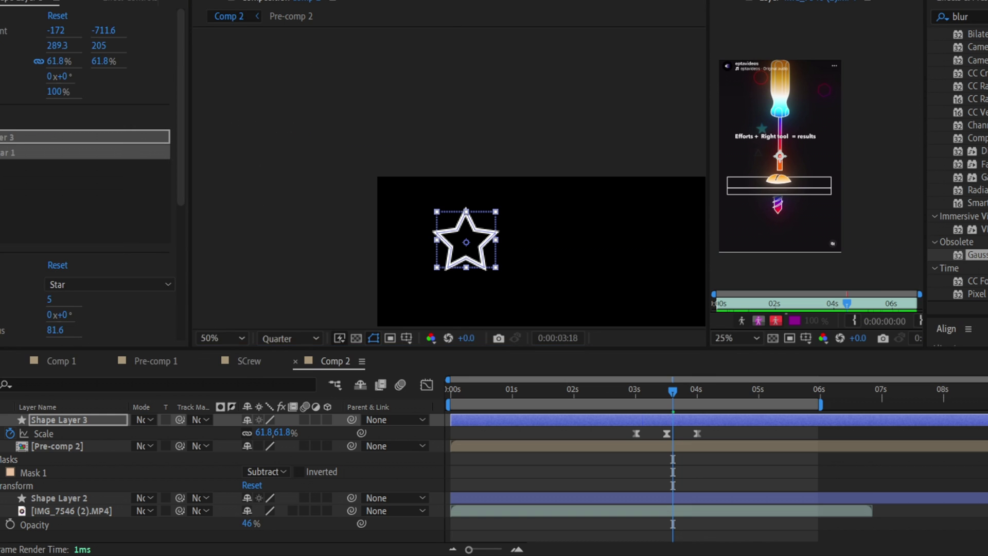
{"action": "left_click_drag", "start_coordinate": [207, 289], "coordinate": [242, 251]}
{"action": "left_click", "coordinate": [317, 274]}
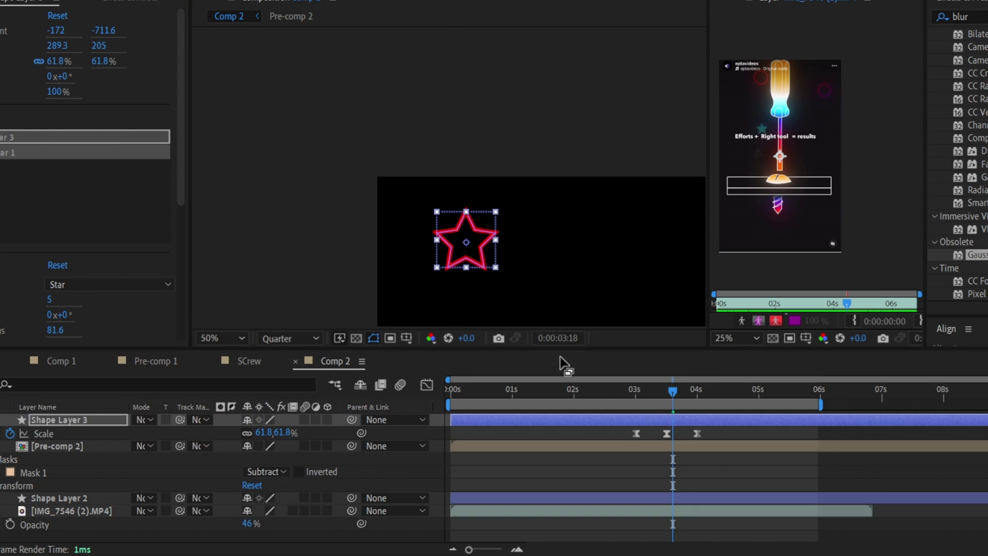
{"action": "left_click", "coordinate": [610, 264]}
{"action": "left_click_drag", "start_coordinate": [608, 262], "coordinate": [511, 95]}
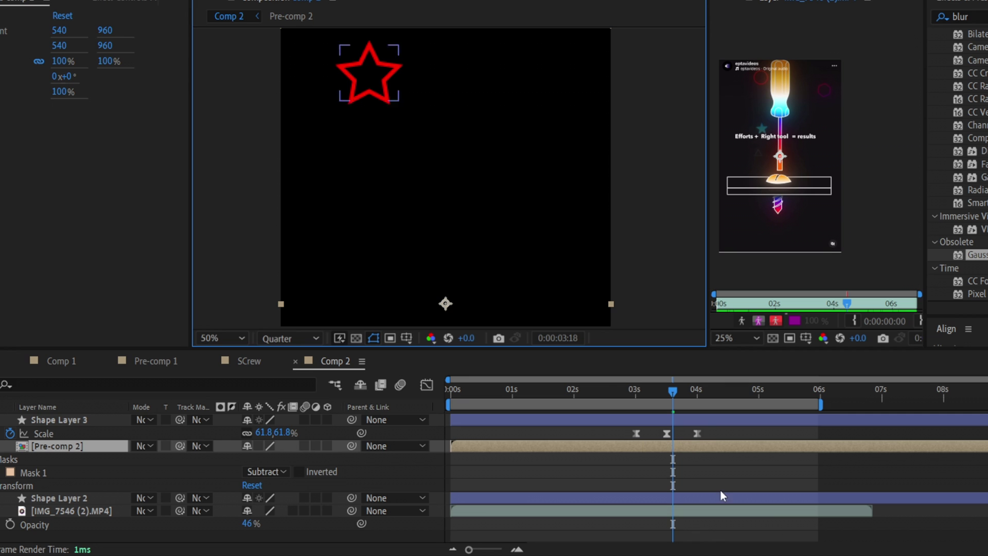
Enlarge the reference clip and scrub it back to about 3.5 seconds to examine the small shapes around the screwdriver
{"action": "scroll", "coordinate": [810, 118], "scroll_direction": "up", "scroll_amount": 2}
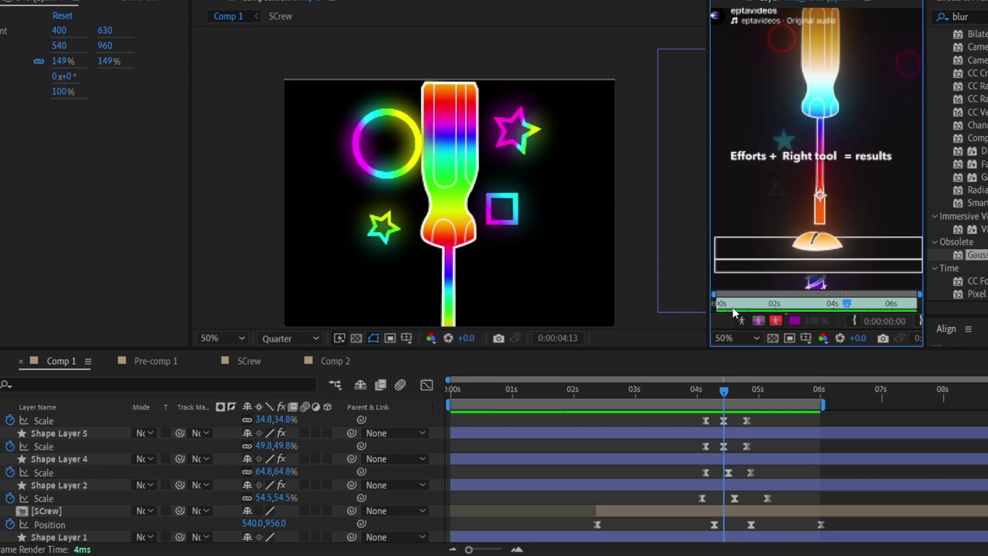
{"action": "left_click", "coordinate": [845, 308]}
{"action": "left_click_drag", "start_coordinate": [846, 308], "coordinate": [818, 304]}
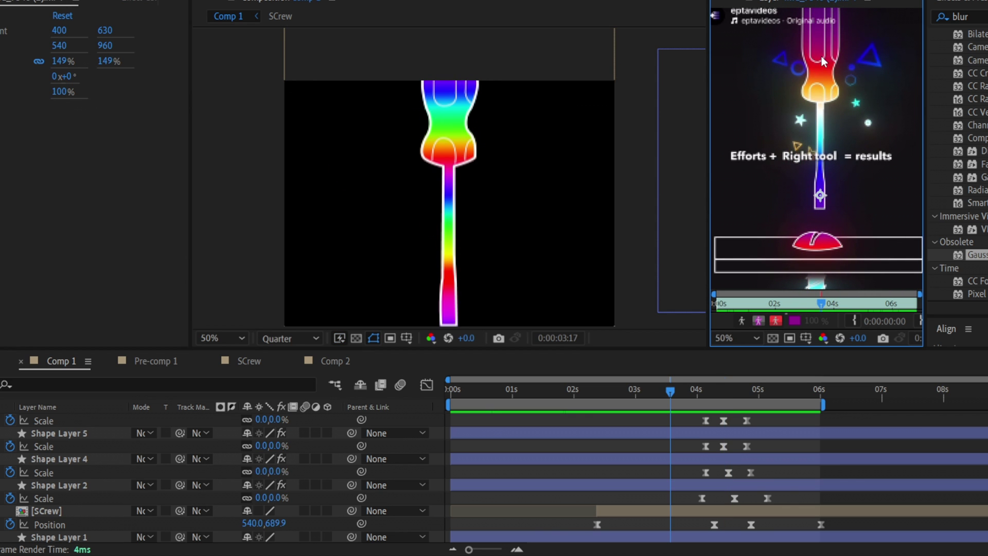
Reveal the Opacity property of Shape Layer 5 in Comp 1 and move the current time to about 4 seconds
{"action": "left_click", "coordinate": [536, 434]}
{"action": "key", "text": "t"}
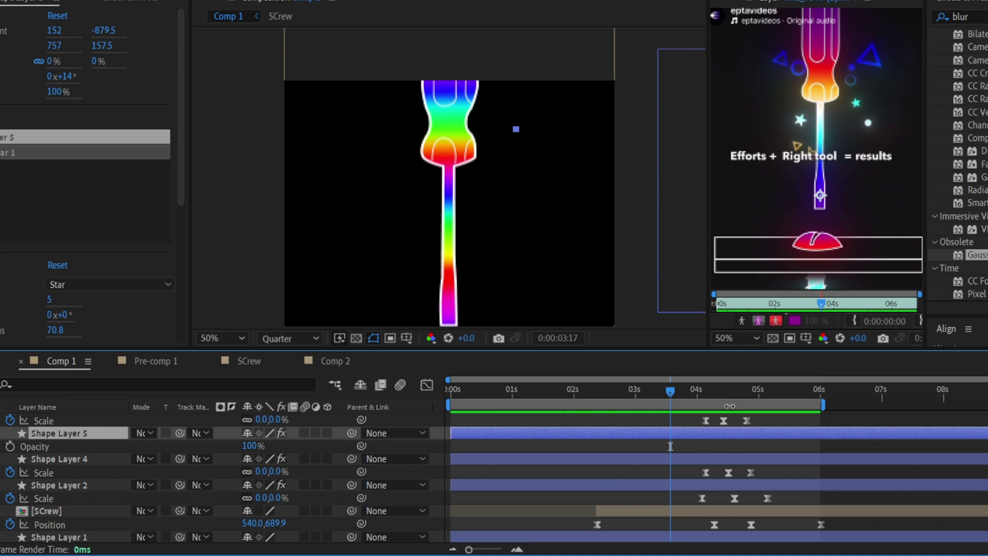
{"action": "scroll", "coordinate": [713, 457], "scroll_direction": "up", "scroll_amount": 1}
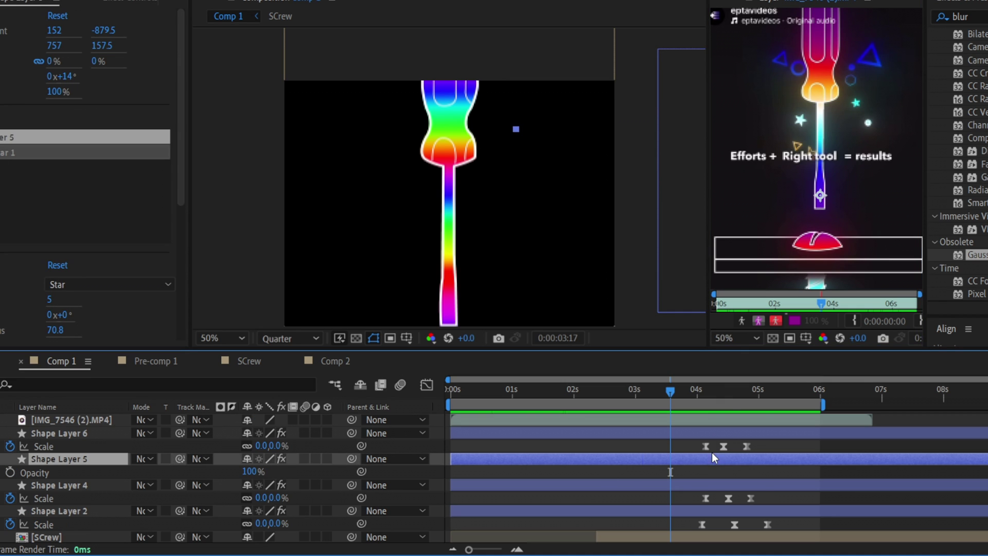
{"action": "left_click", "coordinate": [248, 473]}
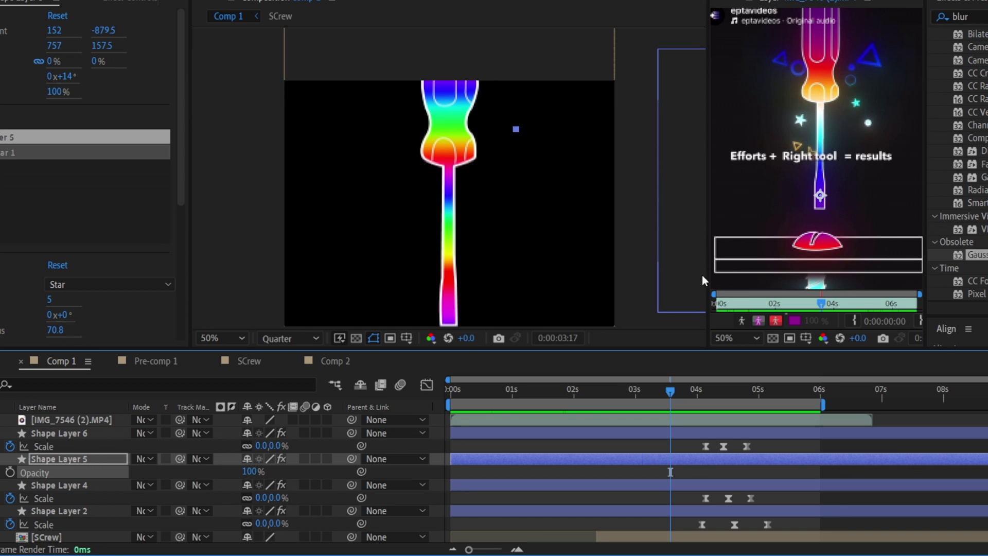
{"action": "left_click_drag", "start_coordinate": [670, 391], "coordinate": [694, 391]}
In Comp 2, select the red star's layer and scrub through its scale-up from 0:00:02:27 to 0:00:03:16
{"action": "left_click", "coordinate": [340, 361]}
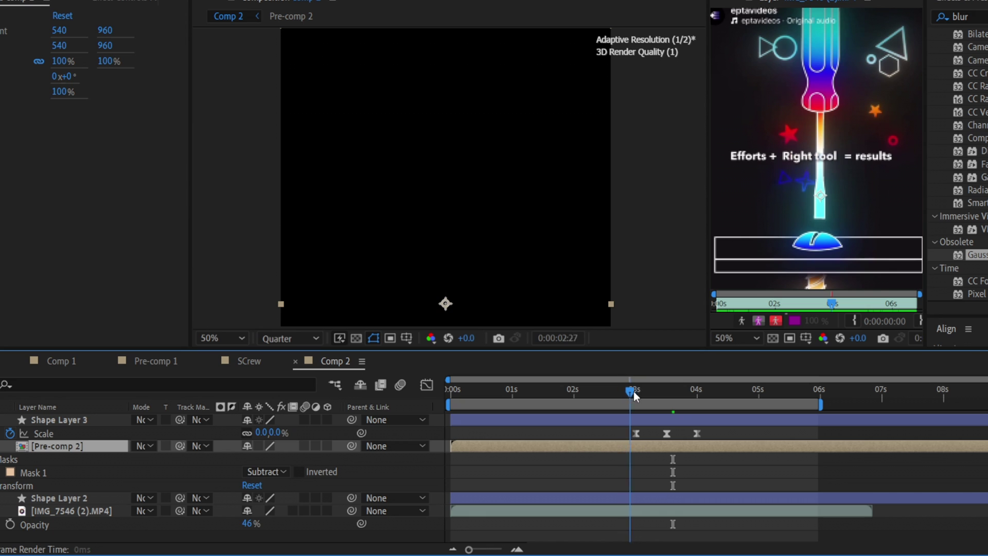
{"action": "mouse_move", "coordinate": [635, 391]}
{"action": "left_mouse_down"}
{"action": "mouse_move", "coordinate": [663, 394]}
{"action": "mouse_move", "coordinate": [630, 395]}
{"action": "mouse_move", "coordinate": [649, 395]}
{"action": "left_mouse_up"}
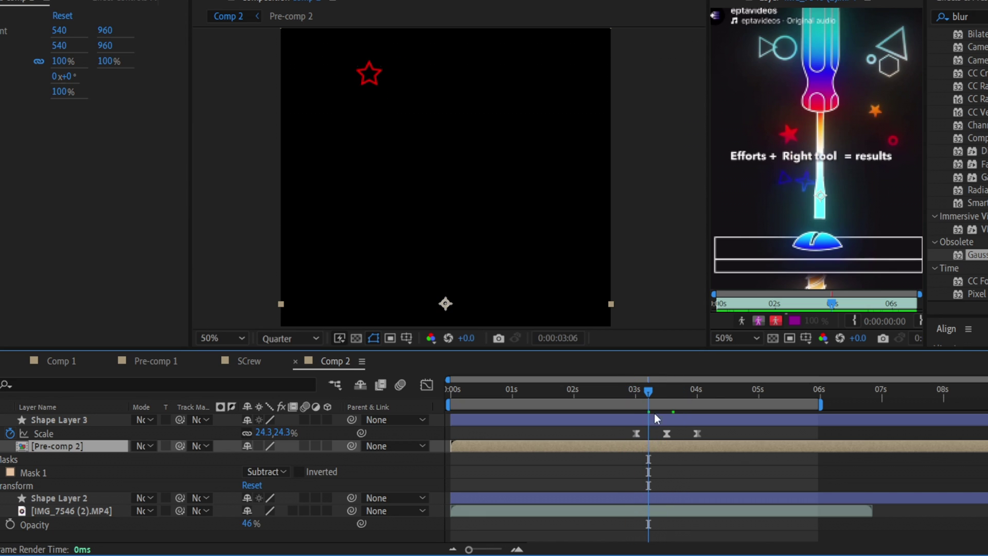
{"action": "left_click", "coordinate": [664, 421]}
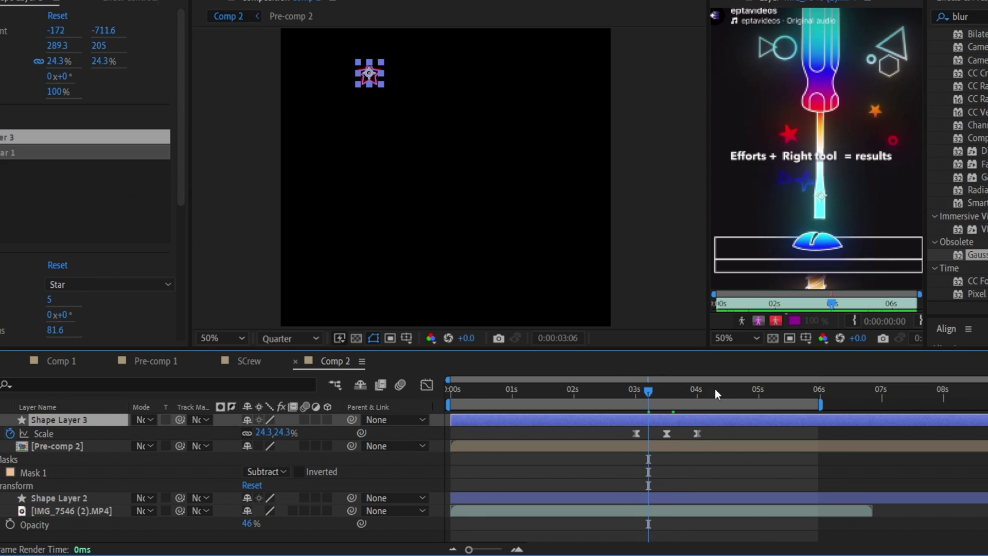
{"action": "mouse_move", "coordinate": [649, 395]}
{"action": "left_mouse_down"}
{"action": "mouse_move", "coordinate": [639, 393]}
{"action": "mouse_move", "coordinate": [684, 388]}
{"action": "mouse_move", "coordinate": [659, 391]}
{"action": "mouse_move", "coordinate": [668, 394]}
{"action": "left_mouse_up"}
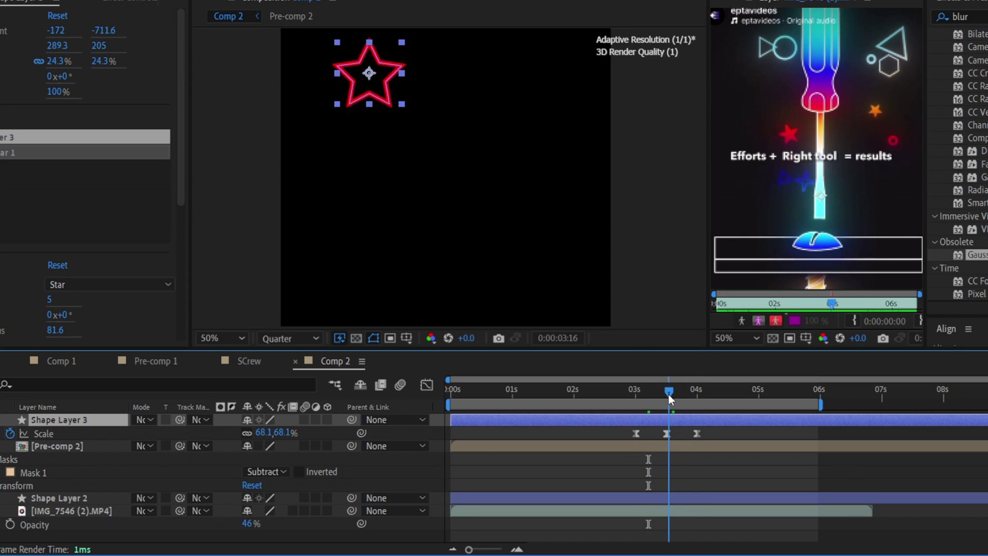
Return to Comp 1, preview the full animation, set the current time to 0:00:04:01 and deselect all layers
{"action": "left_click", "coordinate": [61, 361]}
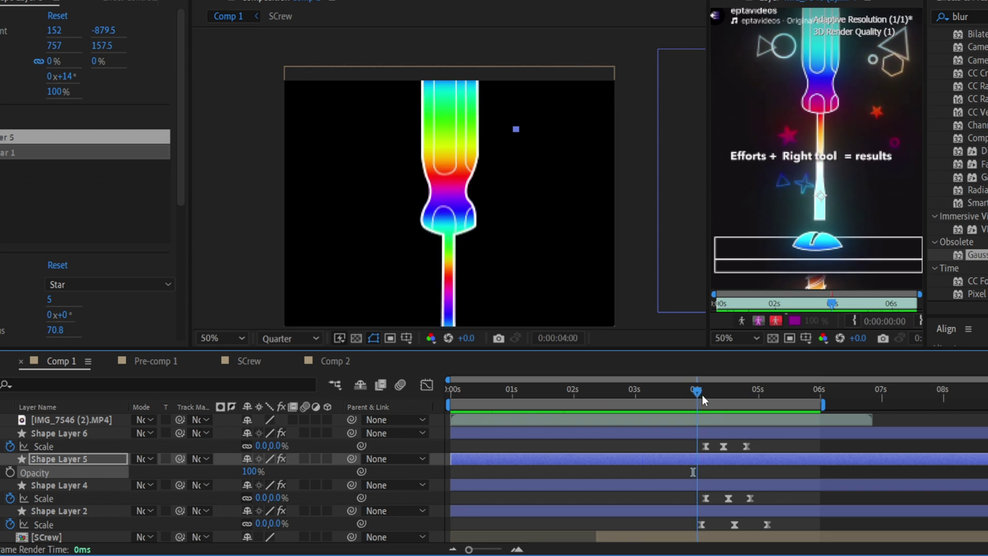
{"action": "mouse_move", "coordinate": [702, 394]}
{"action": "left_mouse_down"}
{"action": "mouse_move", "coordinate": [752, 398]}
{"action": "mouse_move", "coordinate": [692, 397]}
{"action": "left_mouse_up"}
{"action": "key", "text": "space"}
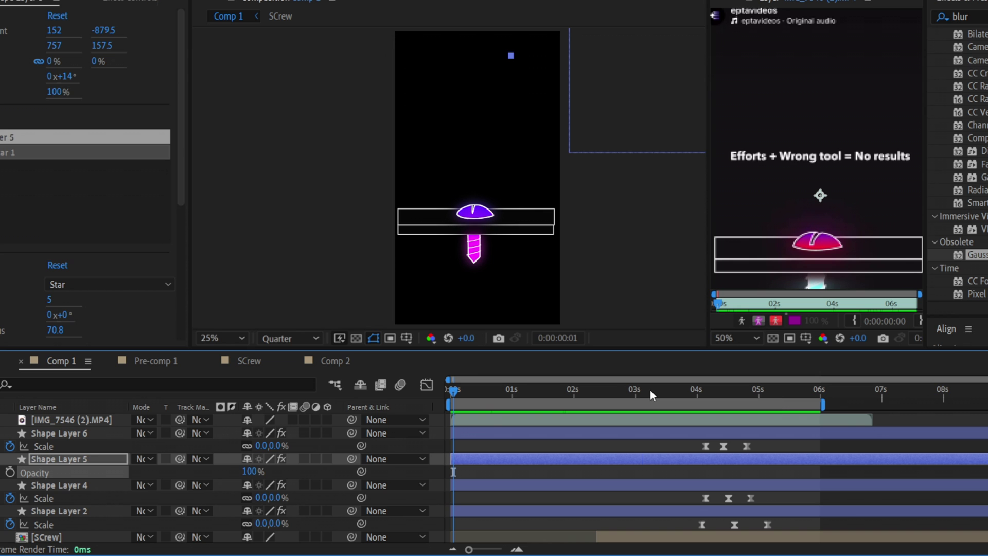
{"action": "left_click_drag", "start_coordinate": [659, 399], "coordinate": [699, 393]}
{"action": "left_click", "coordinate": [792, 446]}
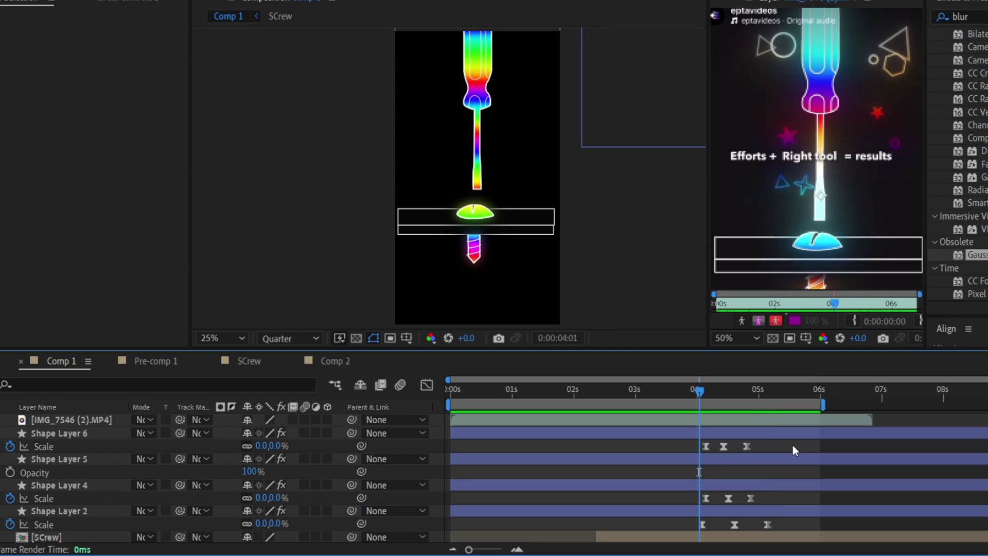